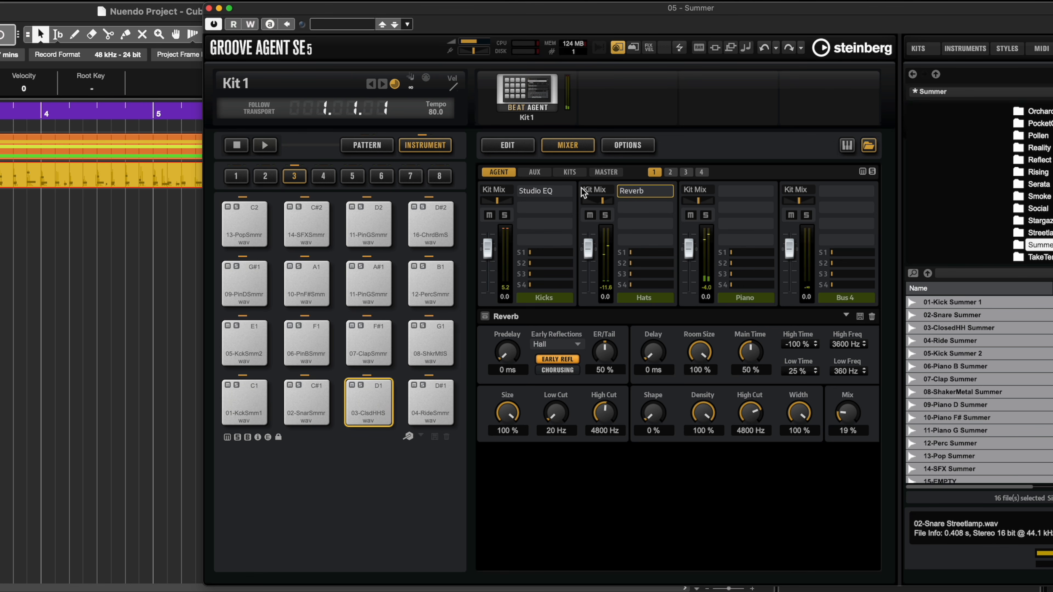
Step: Insert the Reverb effect in the first insert slot of the AUX FX 1 channel
left_click(535, 173)
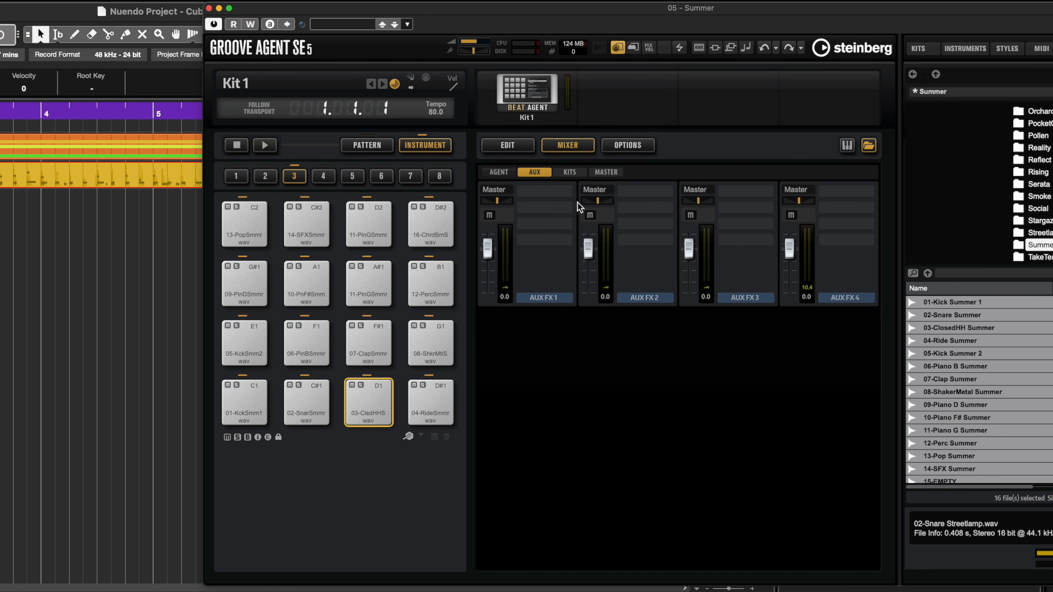
left_click(567, 193)
left_click(582, 263)
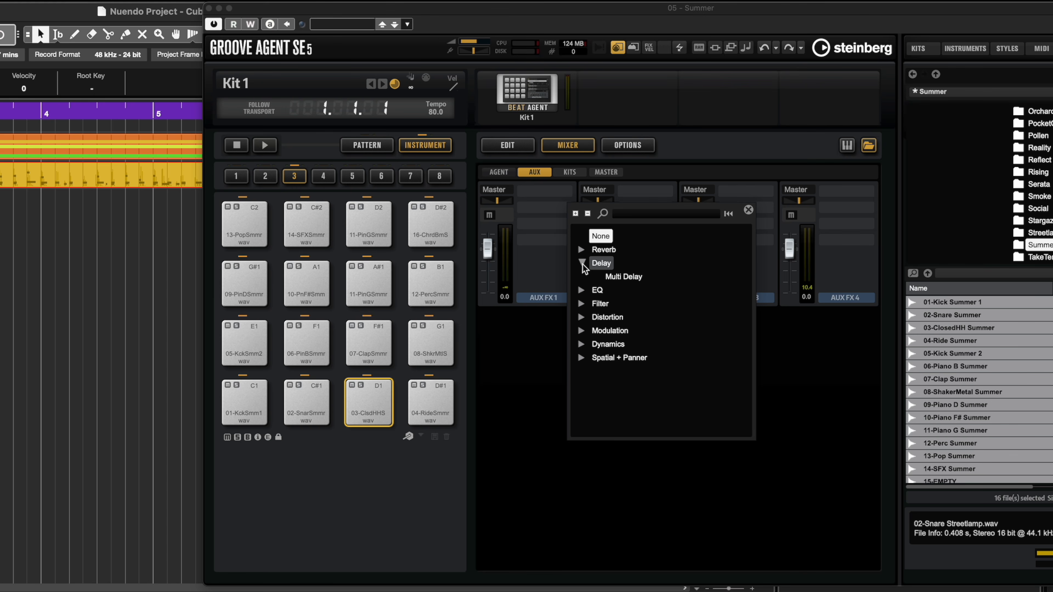
left_click(582, 250)
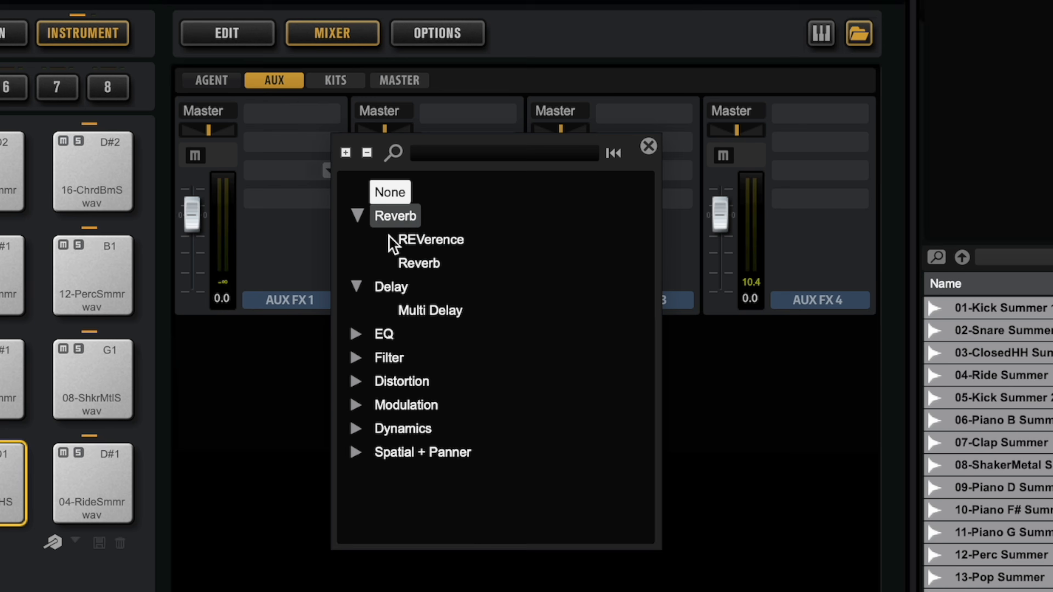
left_click(427, 263)
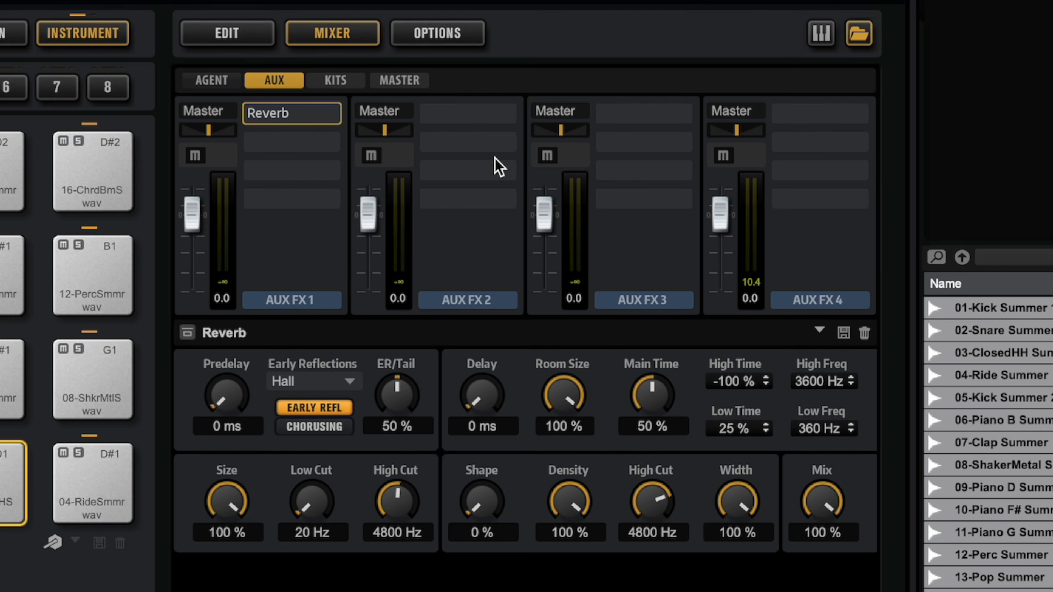
Step: Insert a Multi Delay in AUX FX 2's first slot and set its mode to Ping-Pong
left_click(505, 114)
left_click(548, 238)
left_click(580, 263)
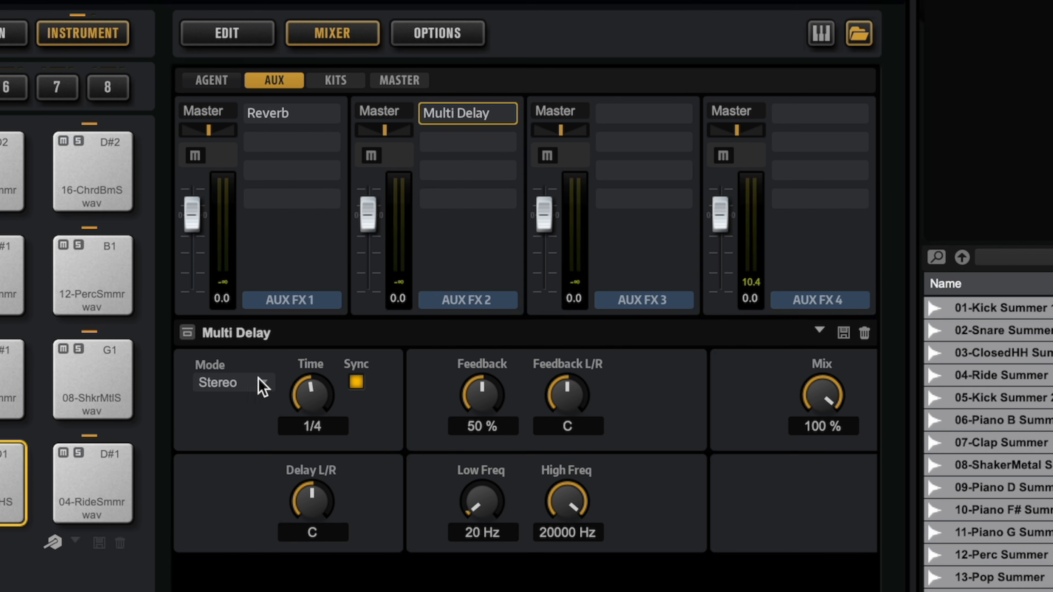
left_click(256, 386)
left_click(277, 437)
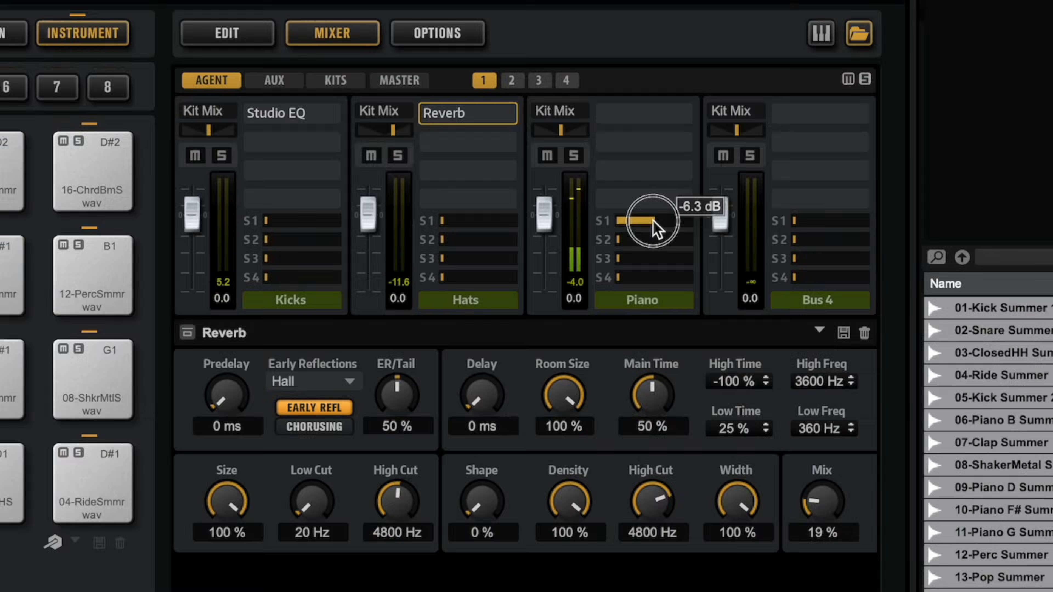
Step: Raise sends 1 and 2 on the Piano bus, and try send 2 on the Hats bus before turning it fully down
left_click_drag(647, 224, 659, 242)
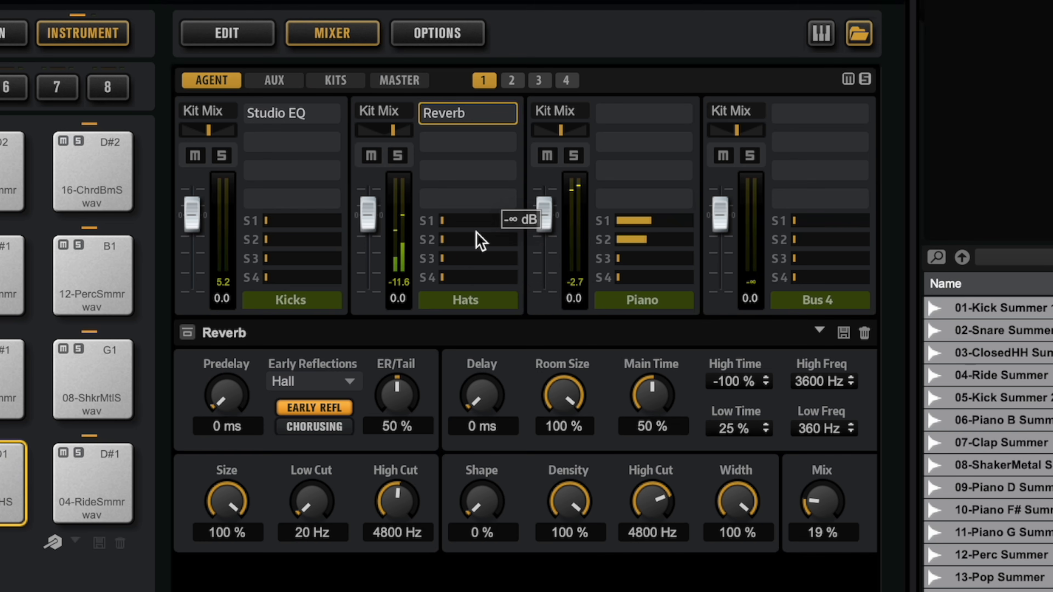
left_click_drag(454, 240, 473, 249)
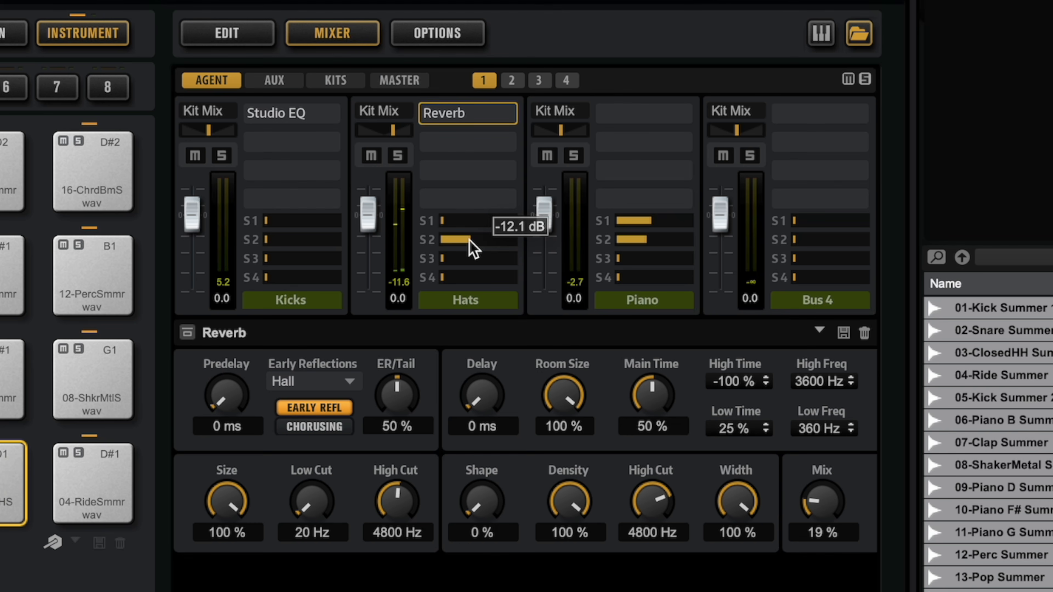
left_click_drag(472, 249, 415, 241)
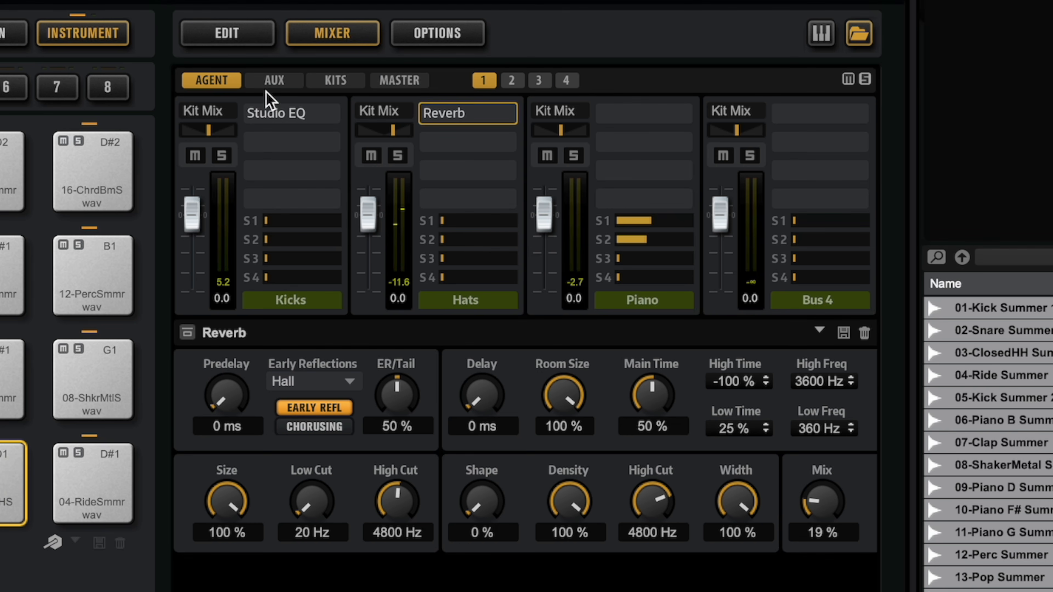
left_click(273, 81)
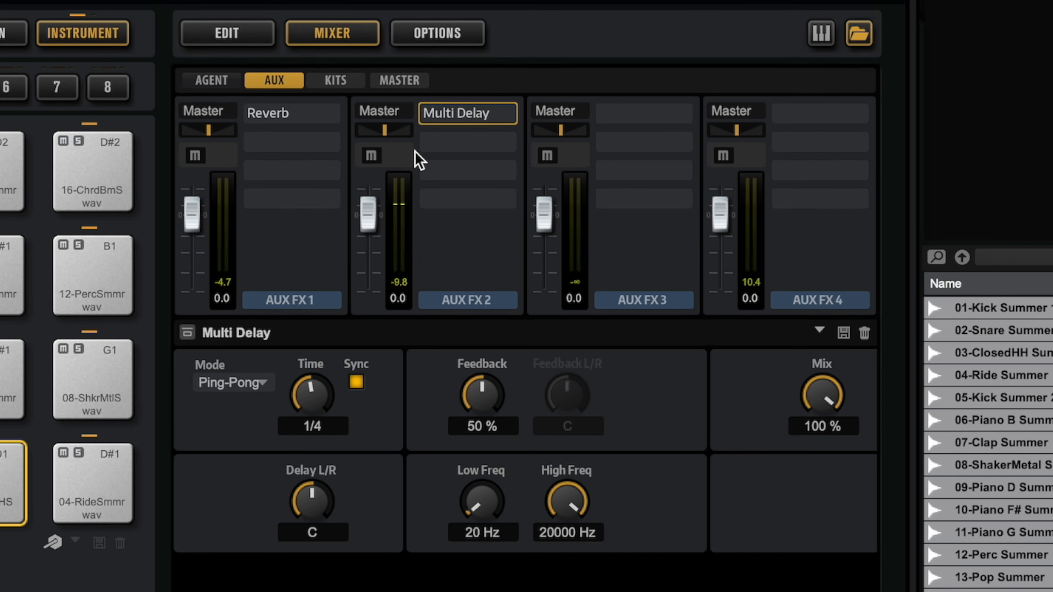
left_click(215, 80)
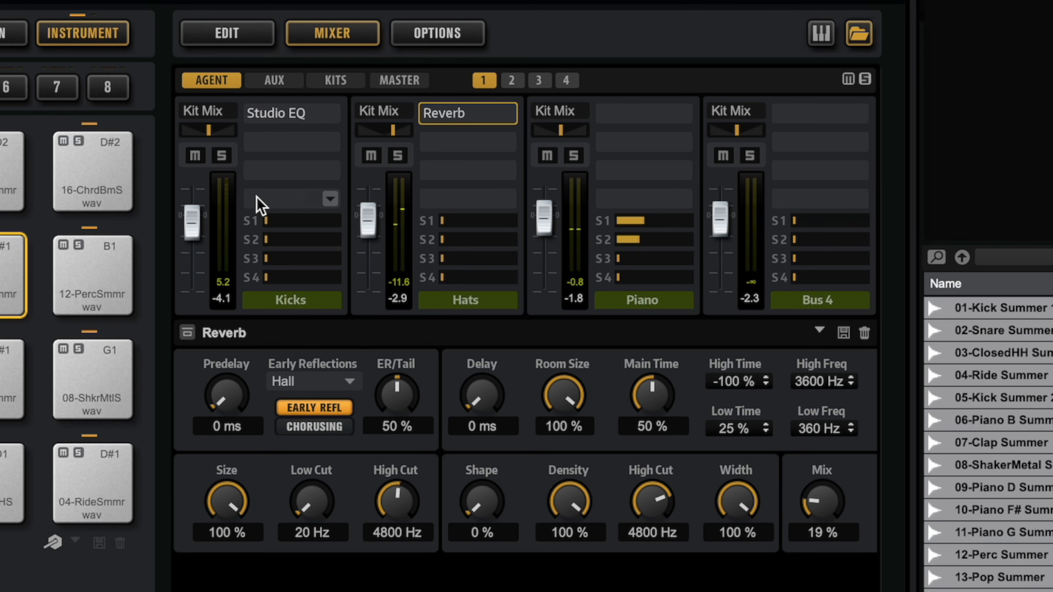
Step: Insert an effect from the Dynamics category in the Master channel's first insert slot
left_click(399, 80)
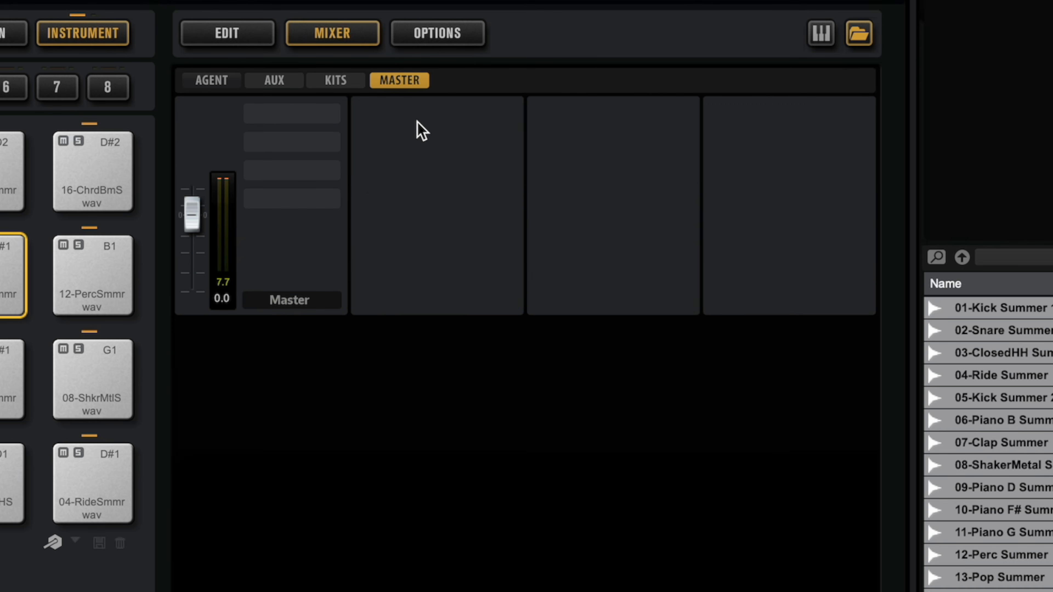
left_click(330, 112)
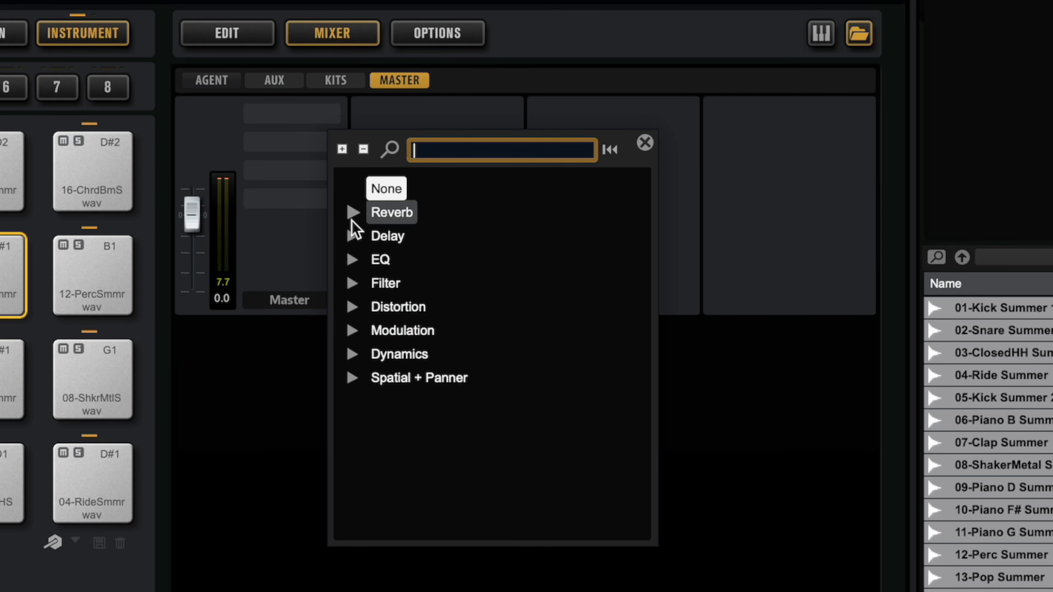
left_click(351, 353)
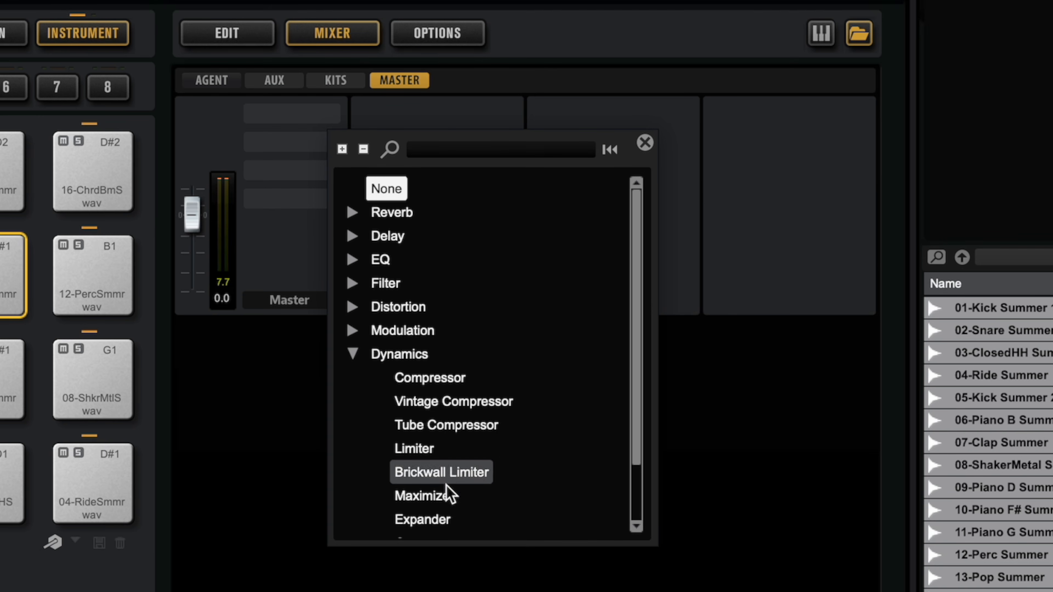
left_click(447, 495)
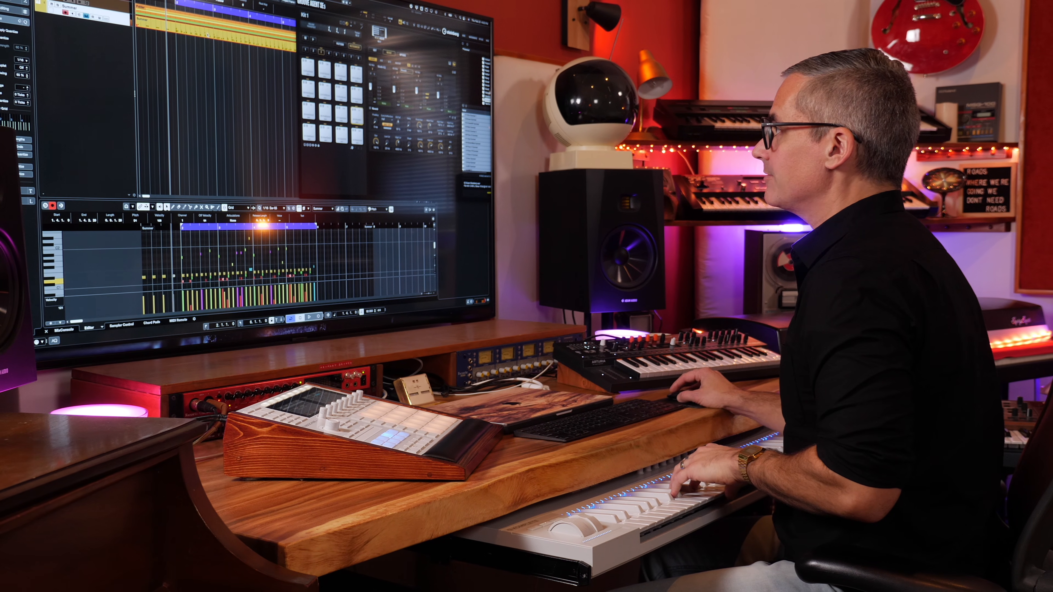
Step: Draw a long G1 note spanning bars 2 to 5 in the Summer MIDI part
left_click(83, 270)
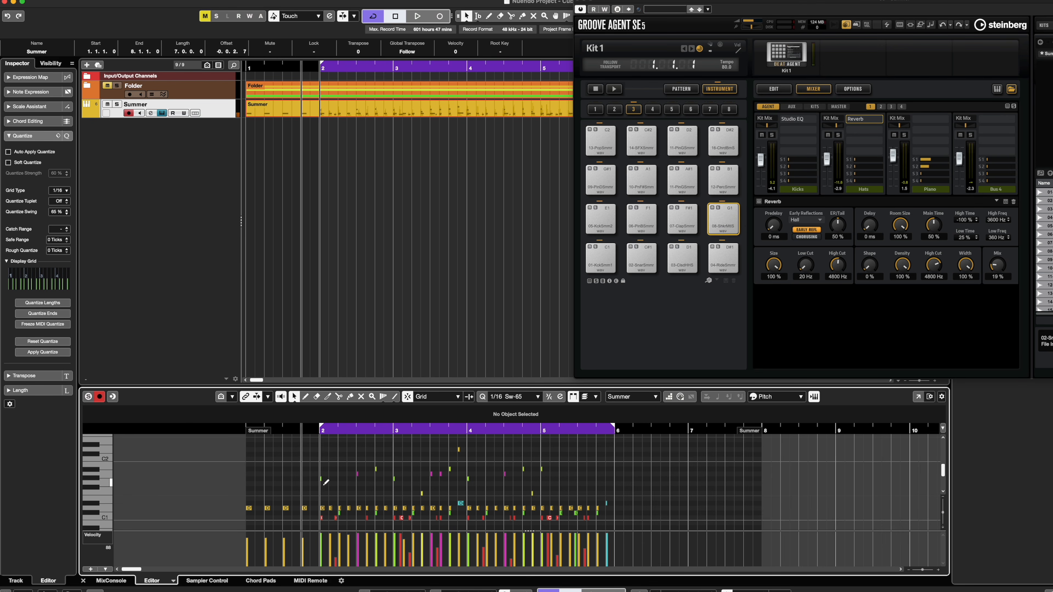
left_click_drag(326, 482, 576, 485)
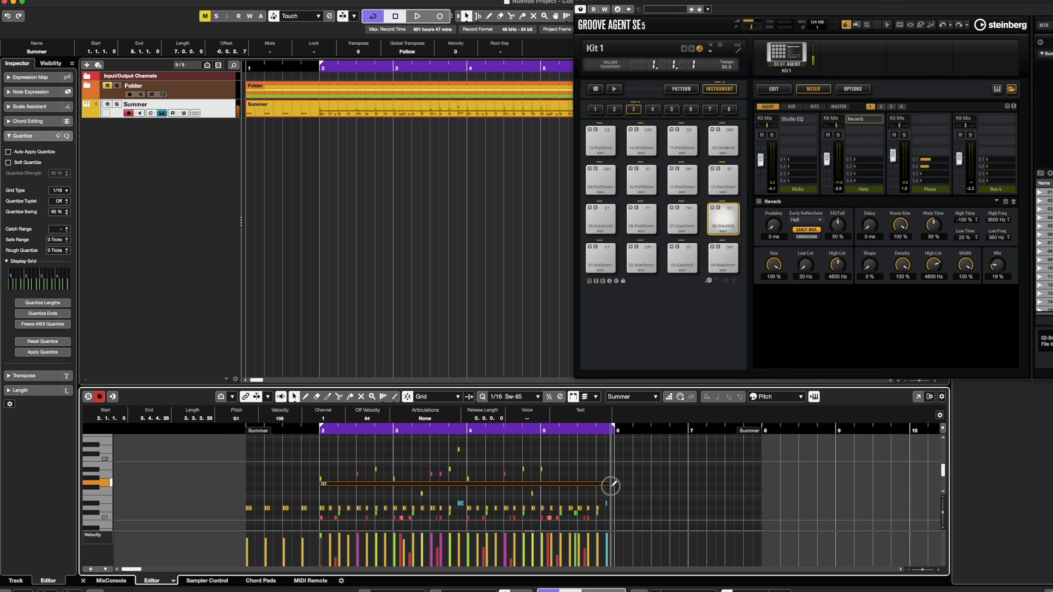
left_click_drag(614, 485, 611, 485)
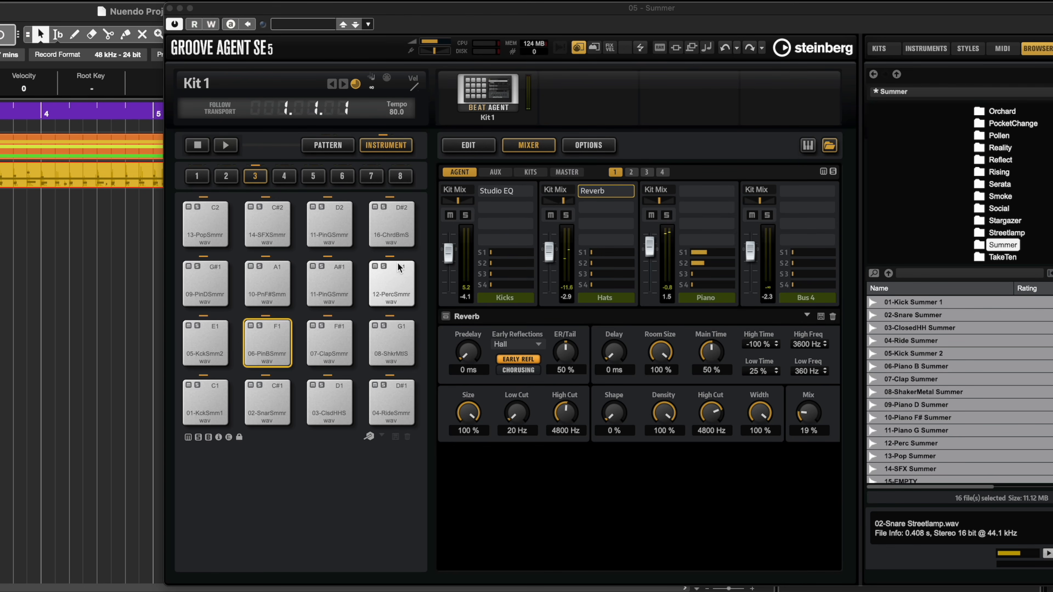
Step: Trim the 14-SFX Summer sample's end to about 3 s and give it a long fade-out starting near its beginning
left_click(472, 146)
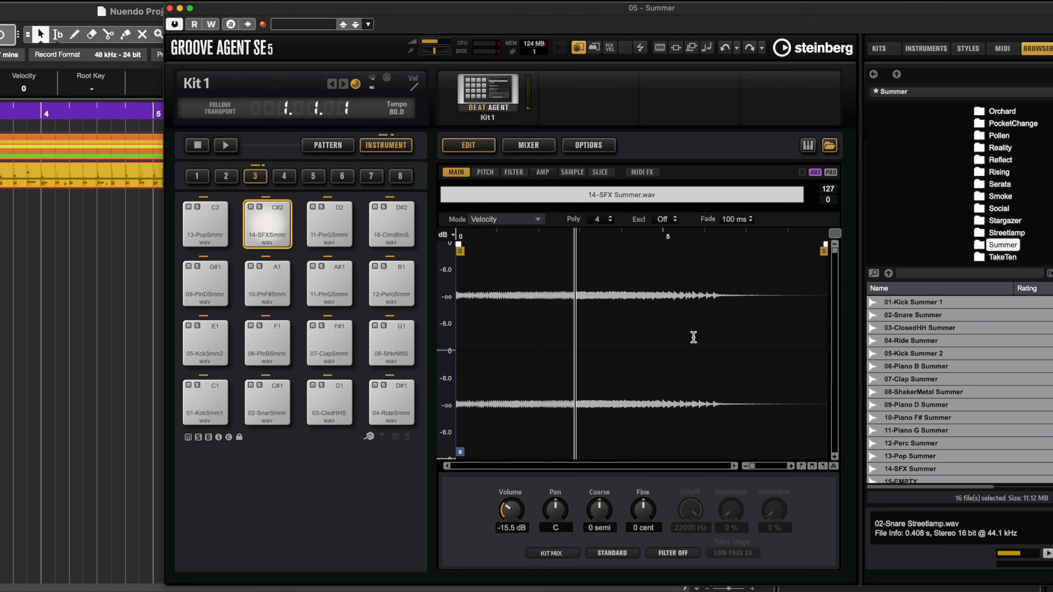
mouse_move(823, 257)
left_mouse_down()
mouse_move(652, 270)
mouse_move(574, 301)
left_mouse_up()
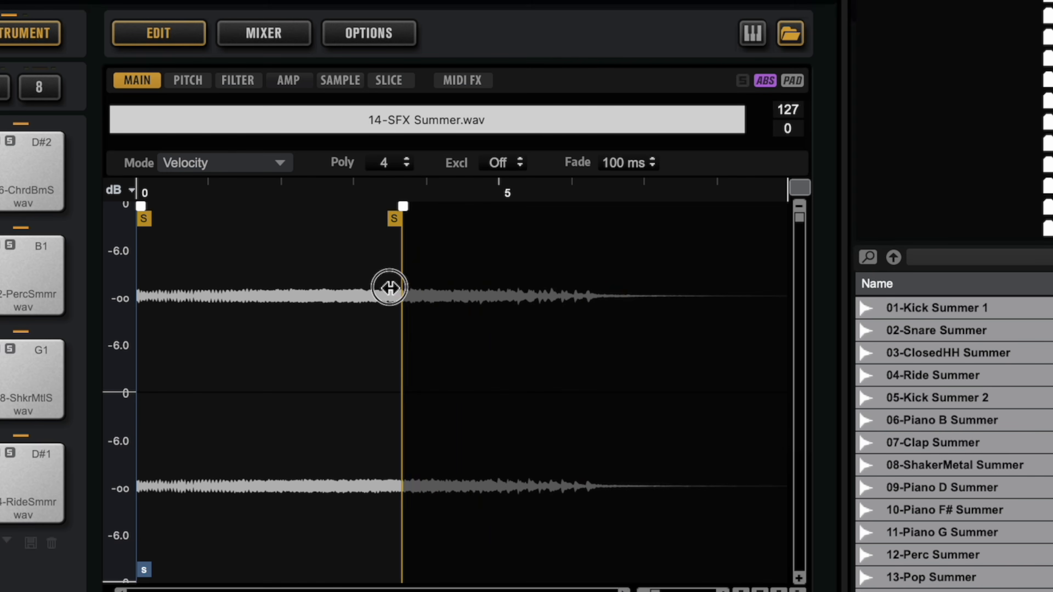
left_click_drag(345, 306, 334, 302)
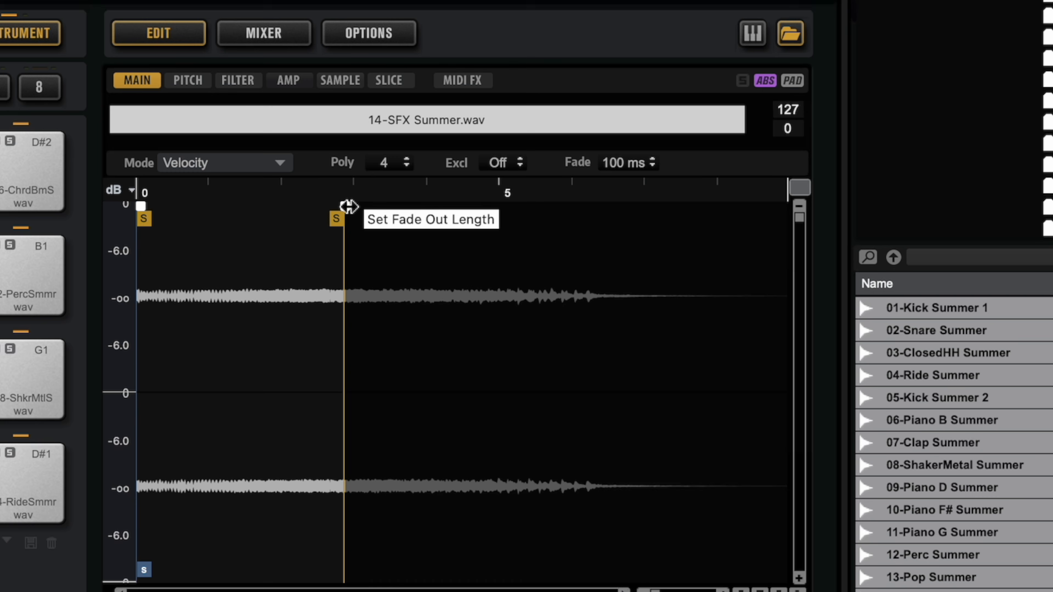
mouse_move(346, 204)
left_mouse_down()
mouse_move(299, 207)
mouse_move(163, 278)
left_mouse_up()
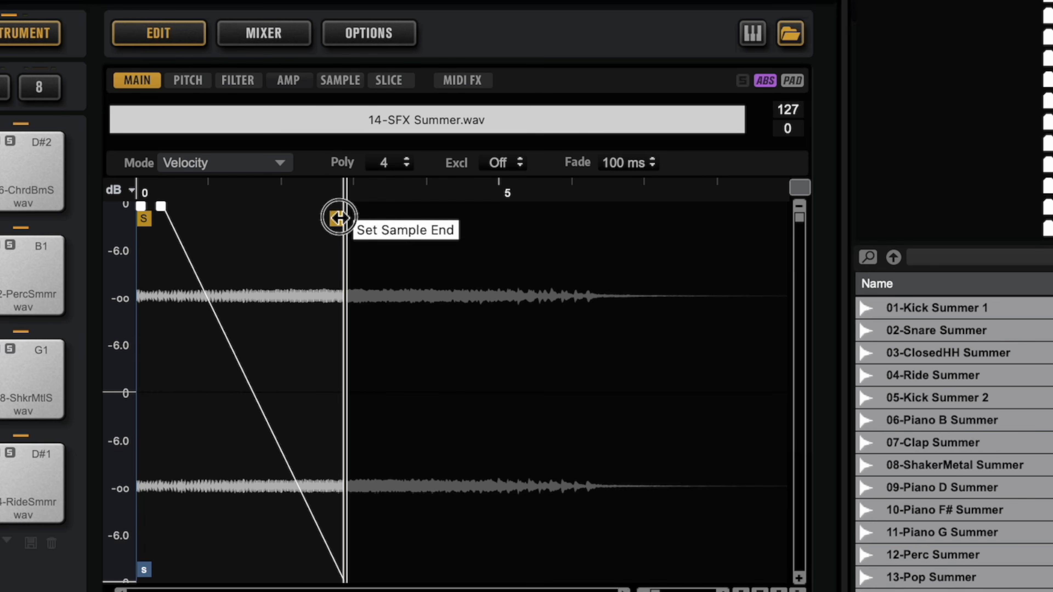
left_click_drag(335, 218, 379, 212)
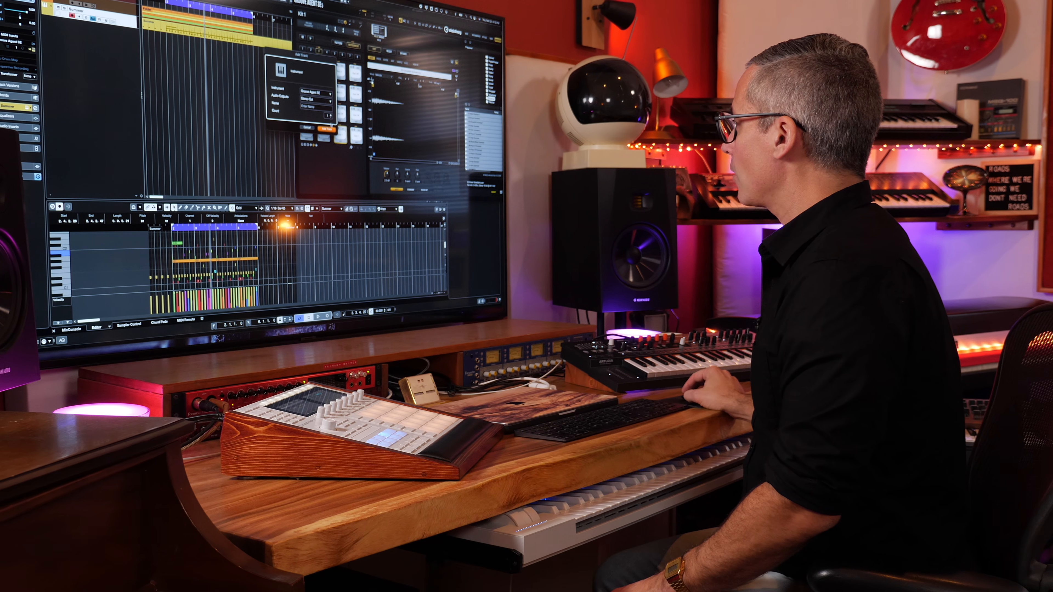
Step: Add another Groove Agent SE instrument and open the One Shots Bass folder in the Rare Vibrations Library's Samples
left_click(329, 129)
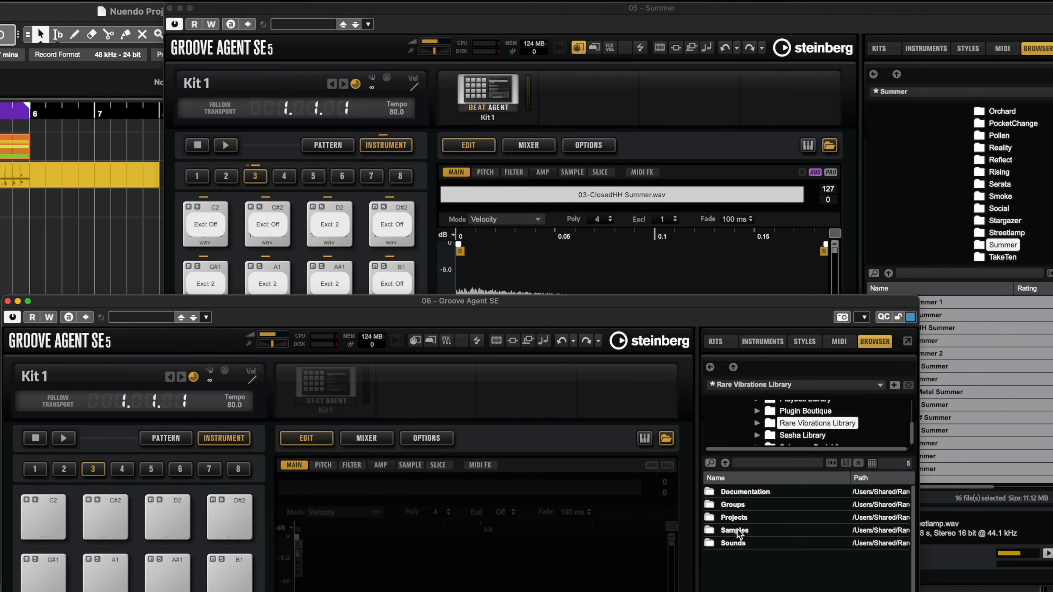
double_click(736, 534)
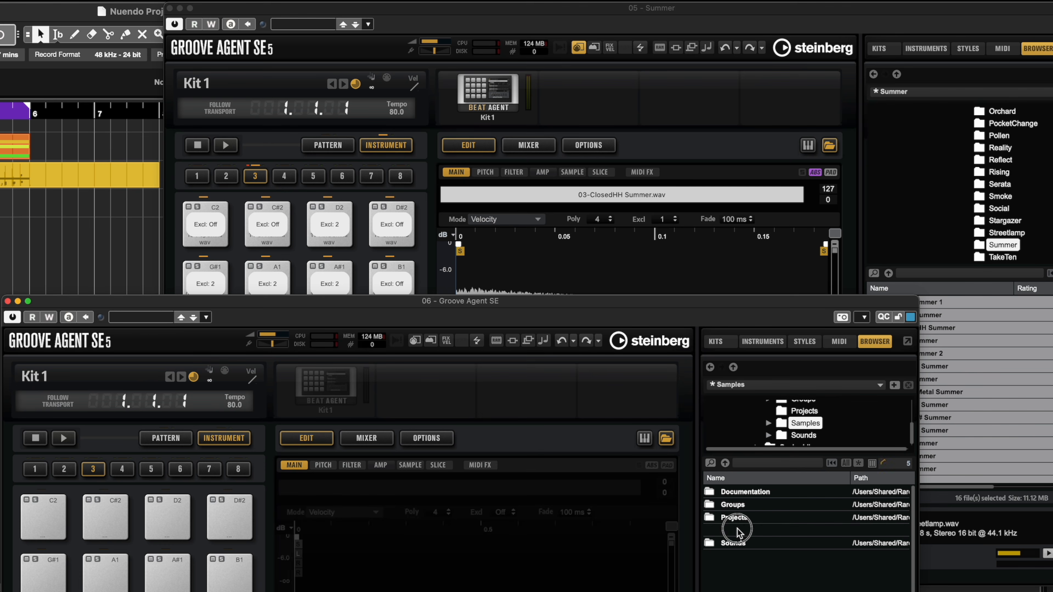
left_click(750, 531)
double_click(751, 531)
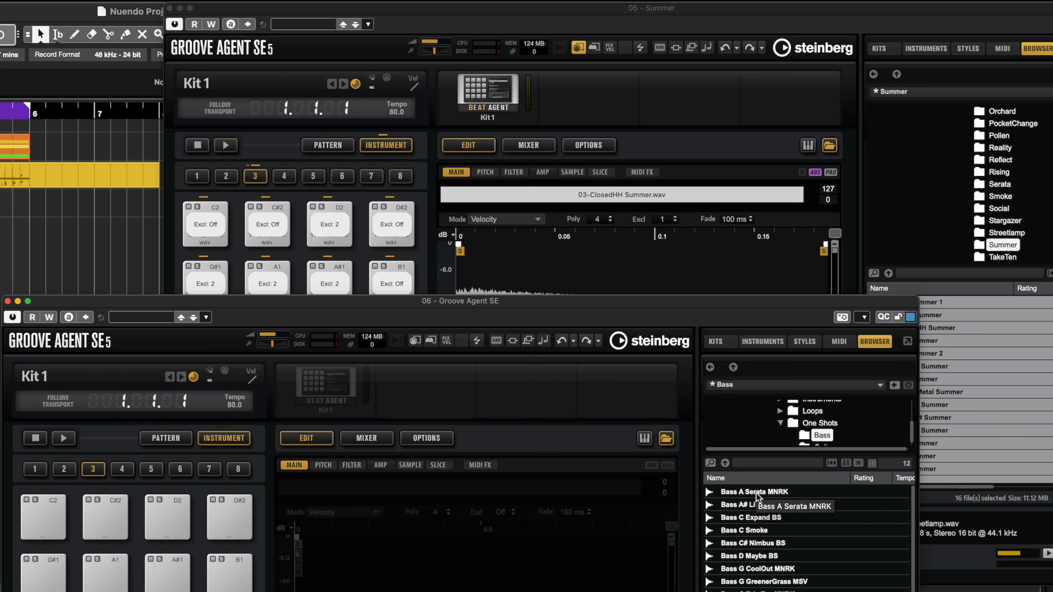
Step: Audition the bass one-shots in the Bass folder, comparing Bass C Expand BS with the other samples
left_click(752, 517)
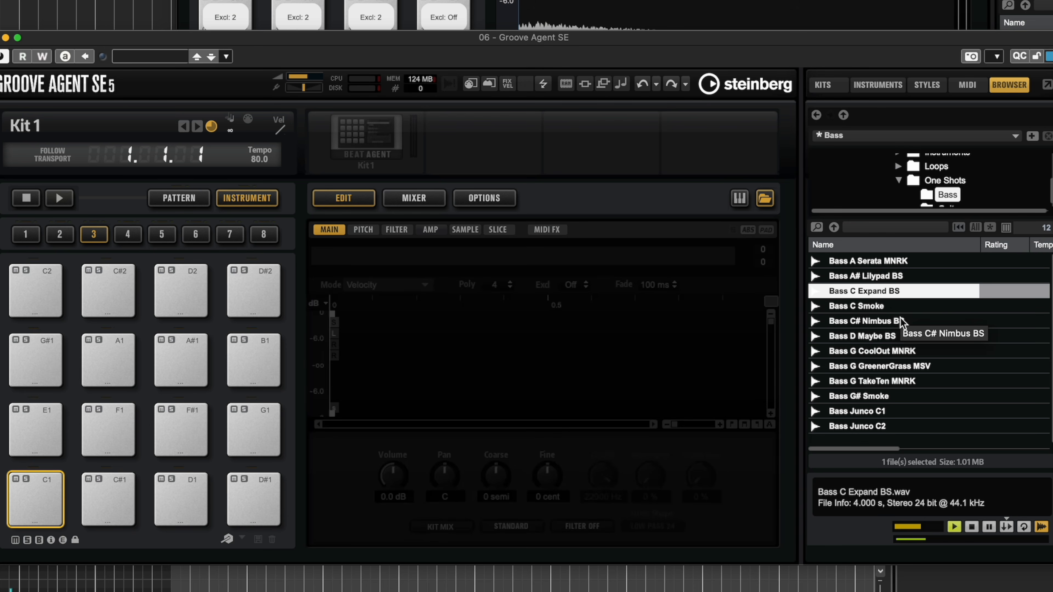
key("Down")
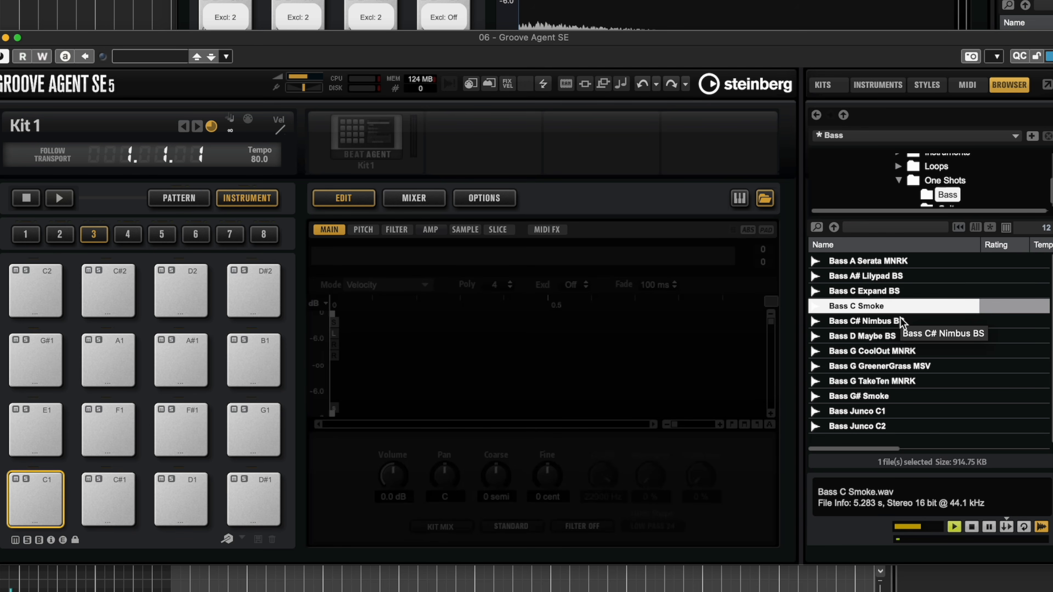
key("Down")
key("Down")
key("Down")
key("Down")
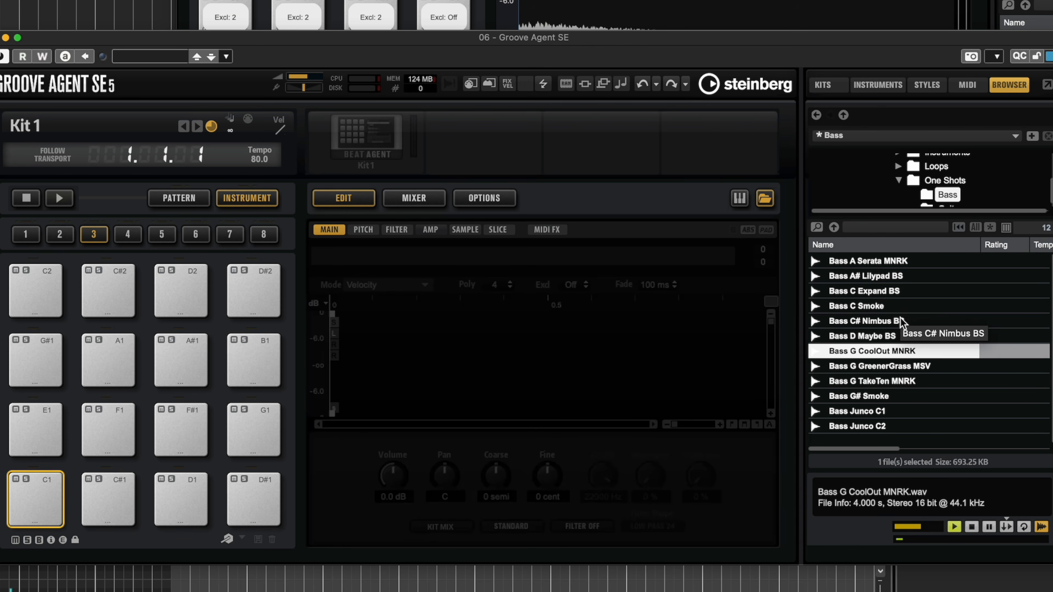
key("Down")
key("Down")
key("Down")
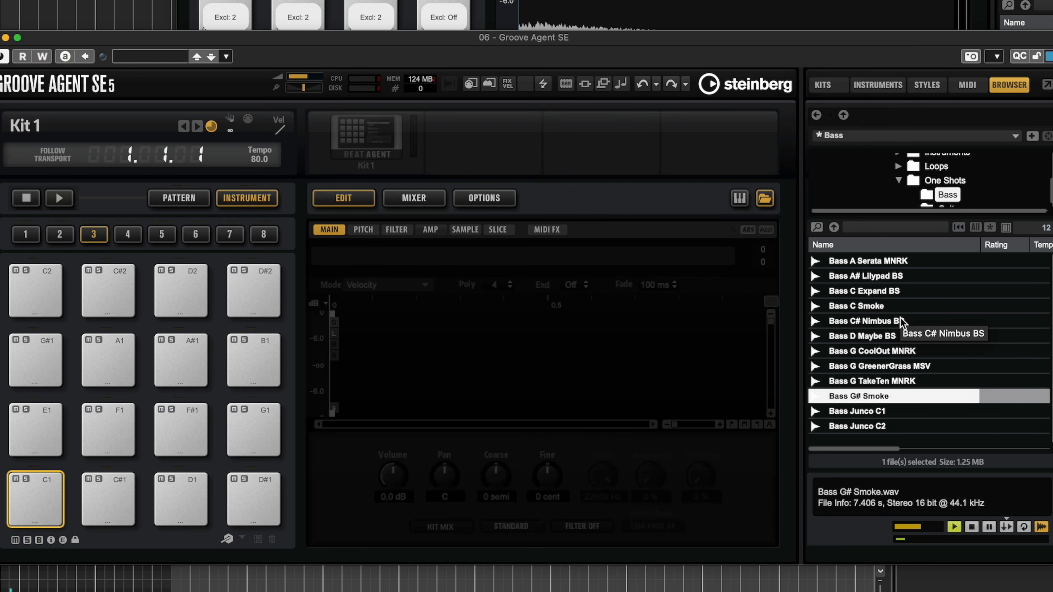
key("Up")
key("Up")
key("Up")
key("Up")
key("Up")
key("Up")
key("Up")
key("Up")
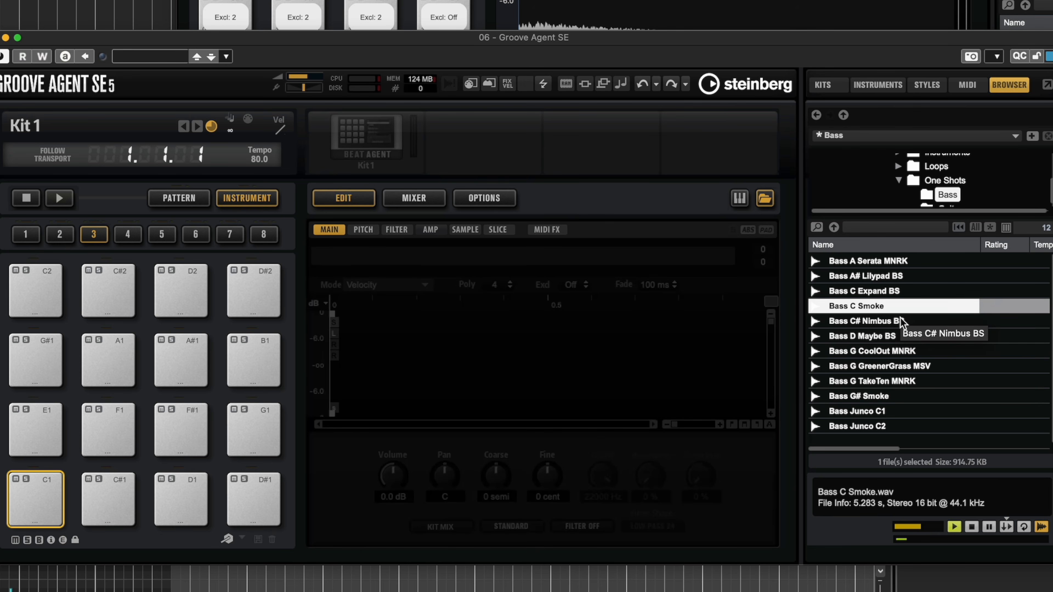
key("Up")
key("Down")
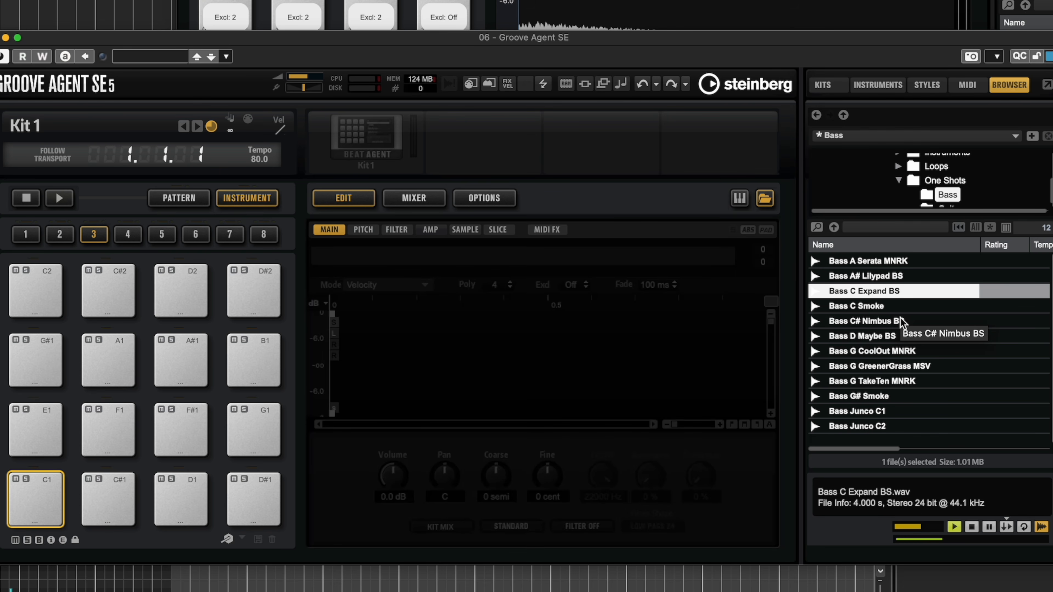
Step: Load the Bass C Expand BS sample onto pad C1 and look over its sample settings
left_click(844, 292)
left_click_drag(844, 292, 35, 500)
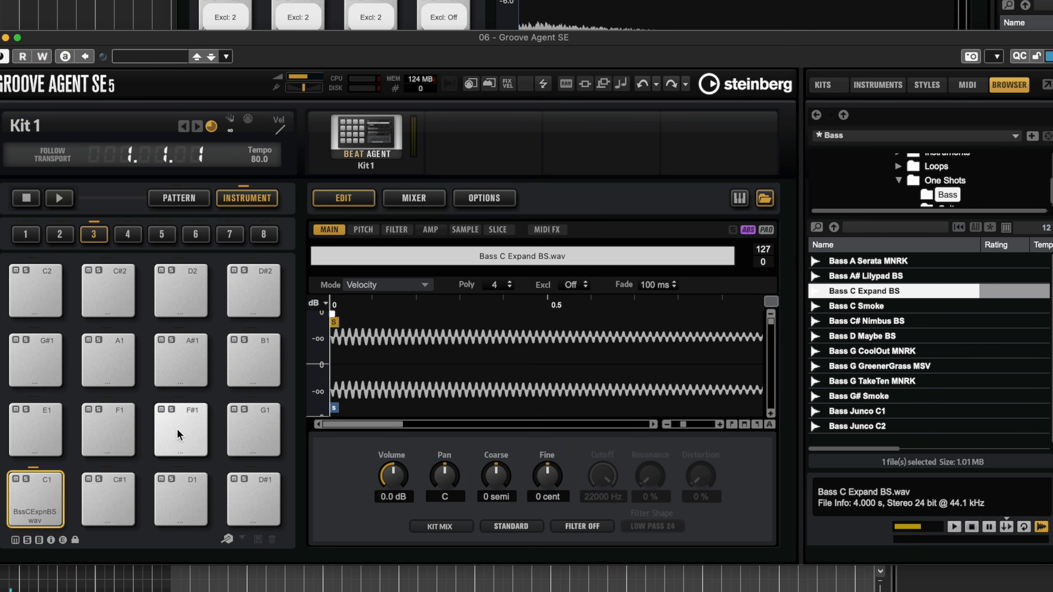
left_click(465, 229)
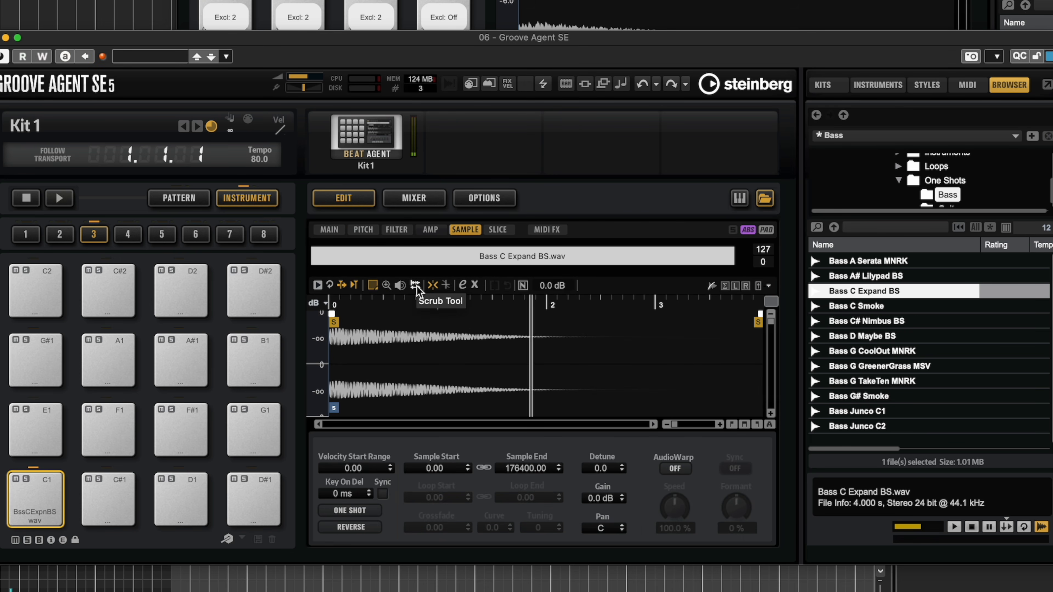
left_click(329, 230)
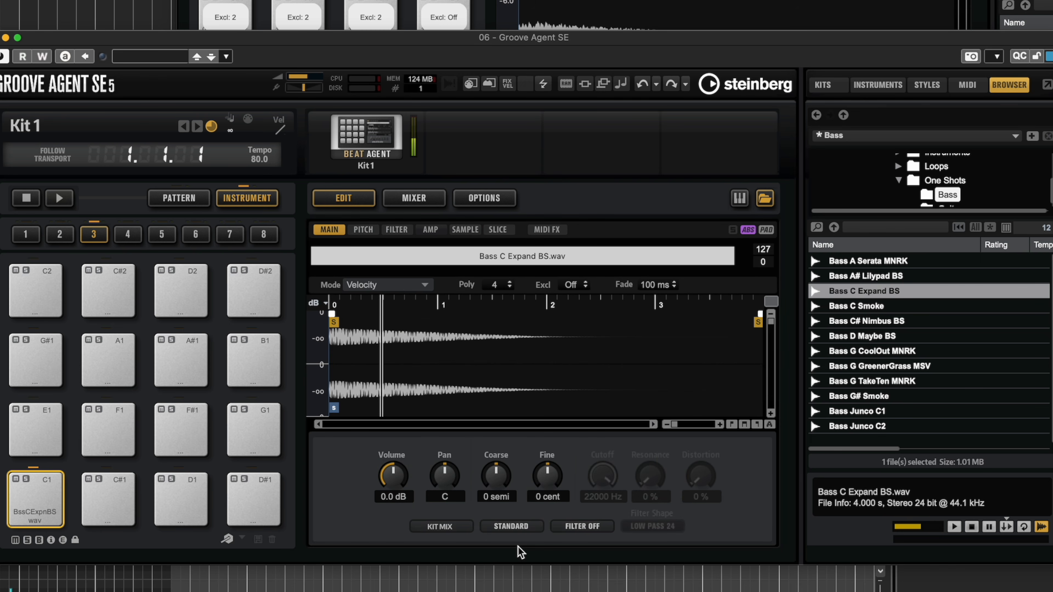
Step: Enable the key range in the bass sample's pitch settings, set its low key to C0 and raise its high key
left_click(363, 230)
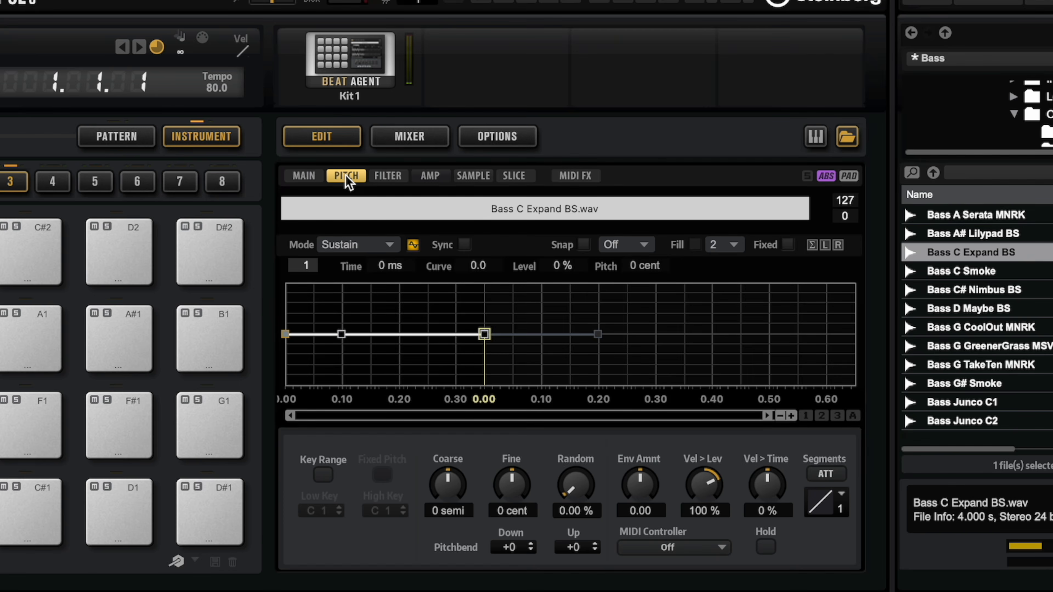
left_click(304, 176)
left_click(345, 177)
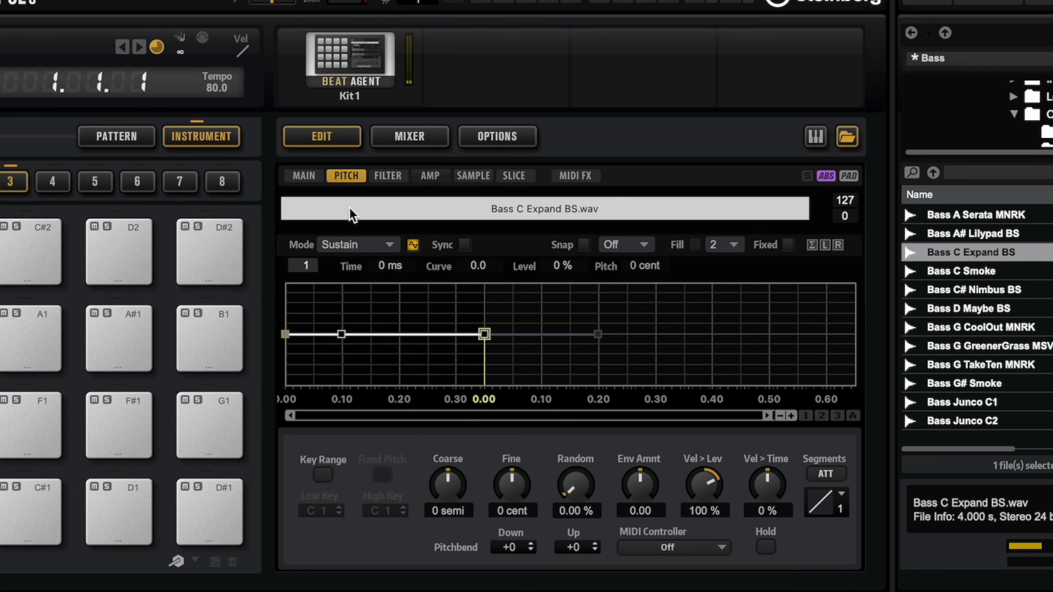
left_click(323, 476)
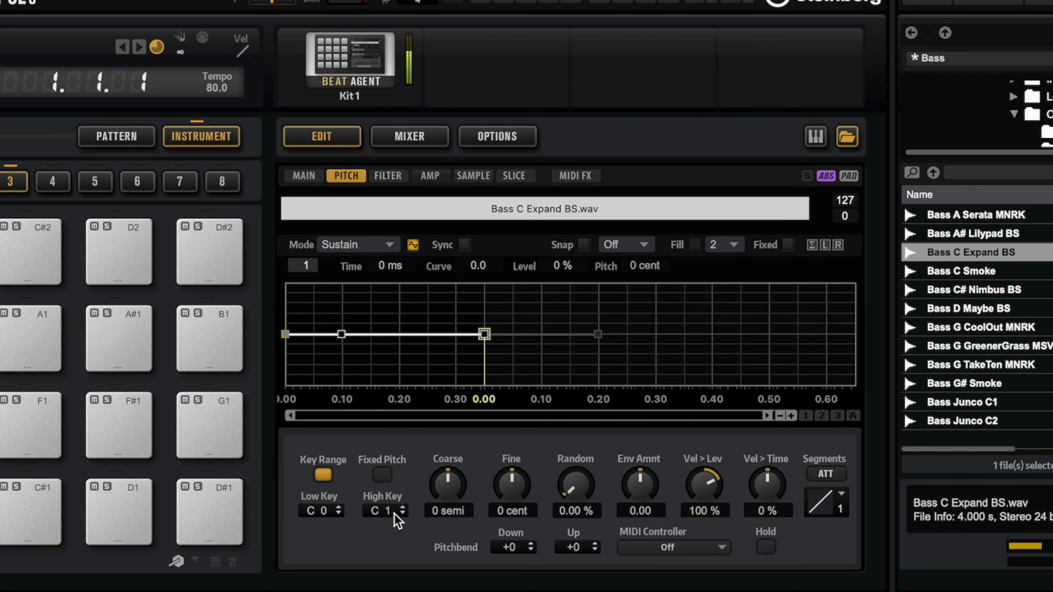
left_click_drag(382, 516, 400, 469)
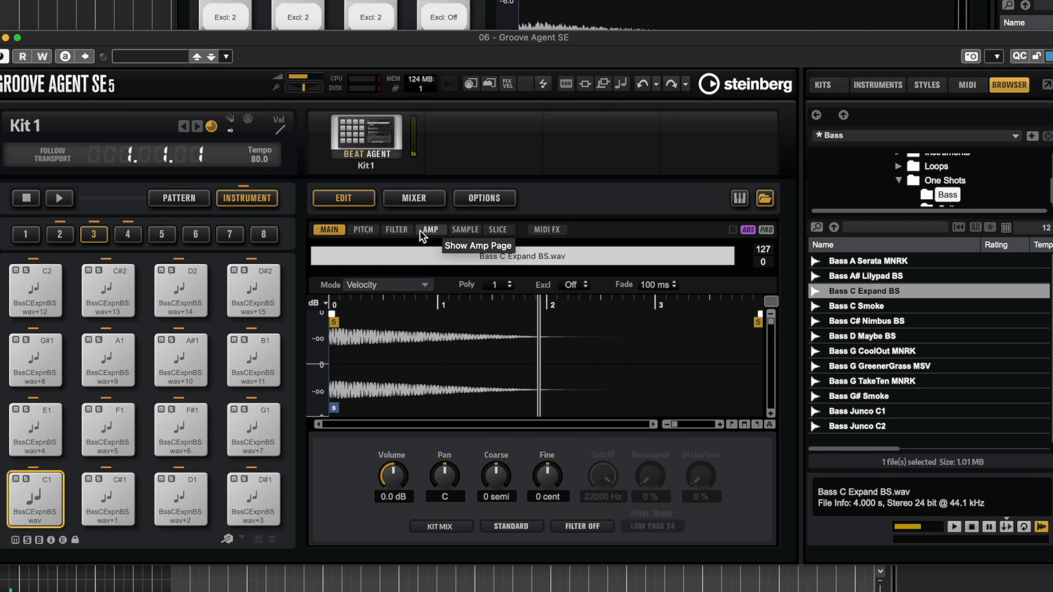
Step: Change the Bass C Expand BS sample's playback mode to No Loop
left_click(465, 230)
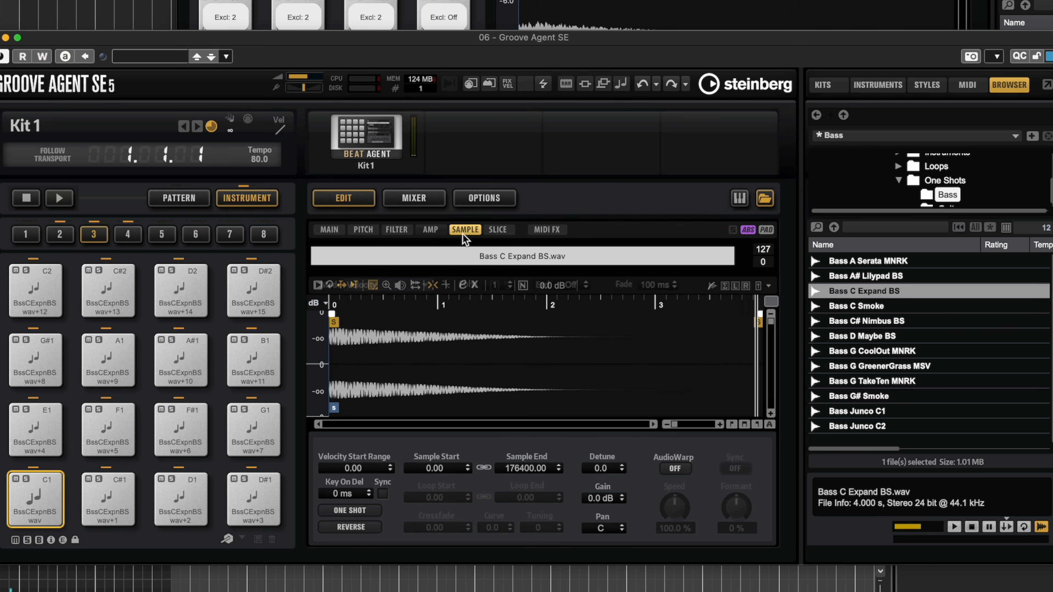
left_click(353, 510)
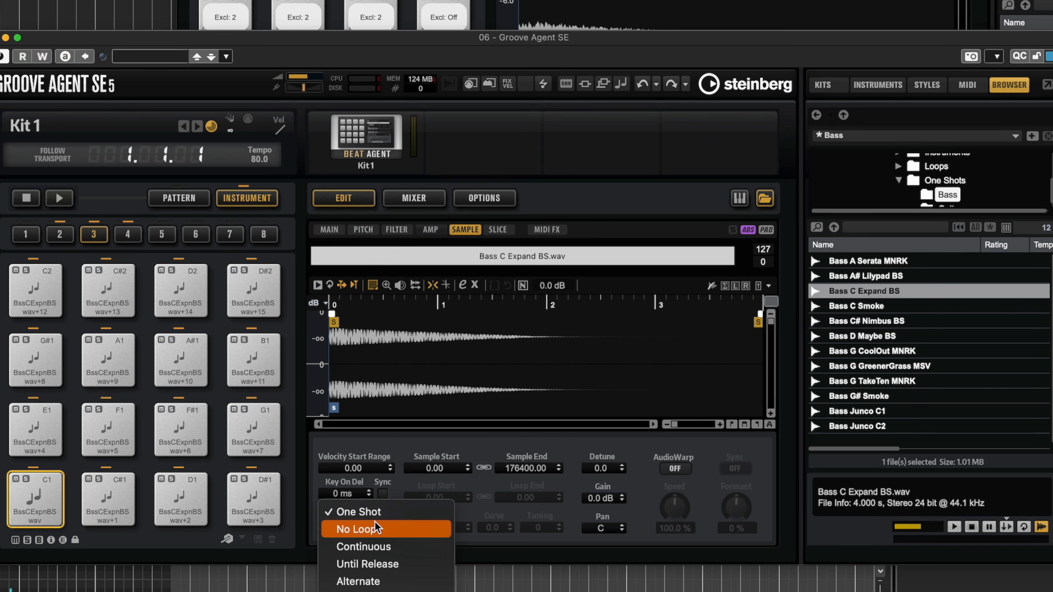
left_click(375, 530)
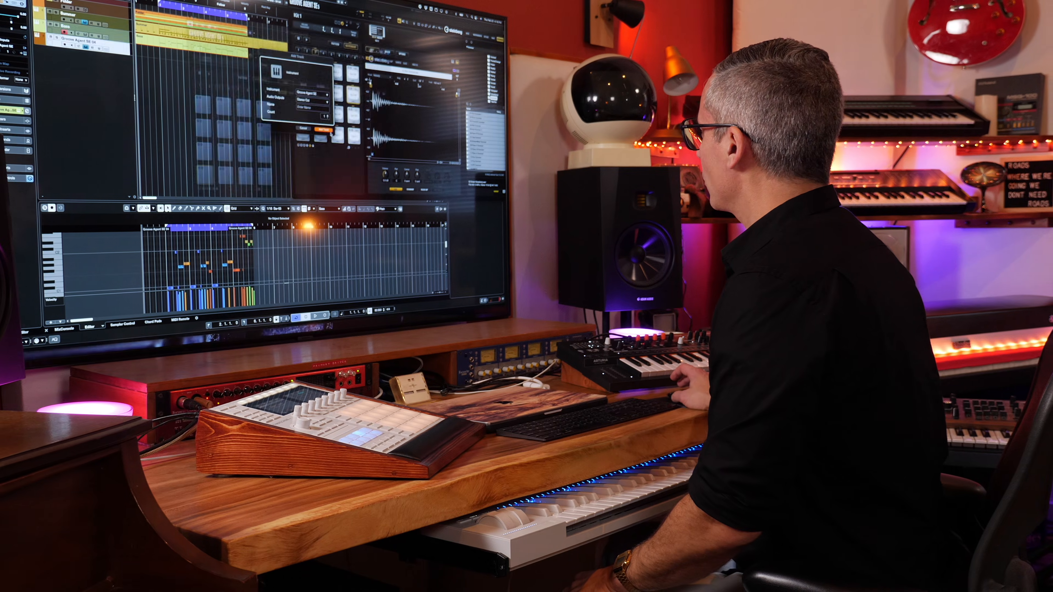
Step: Add another Groove Agent SE instrument and open the Percussion folder under Loops in its browser
left_click_drag(318, 40, 366, 86)
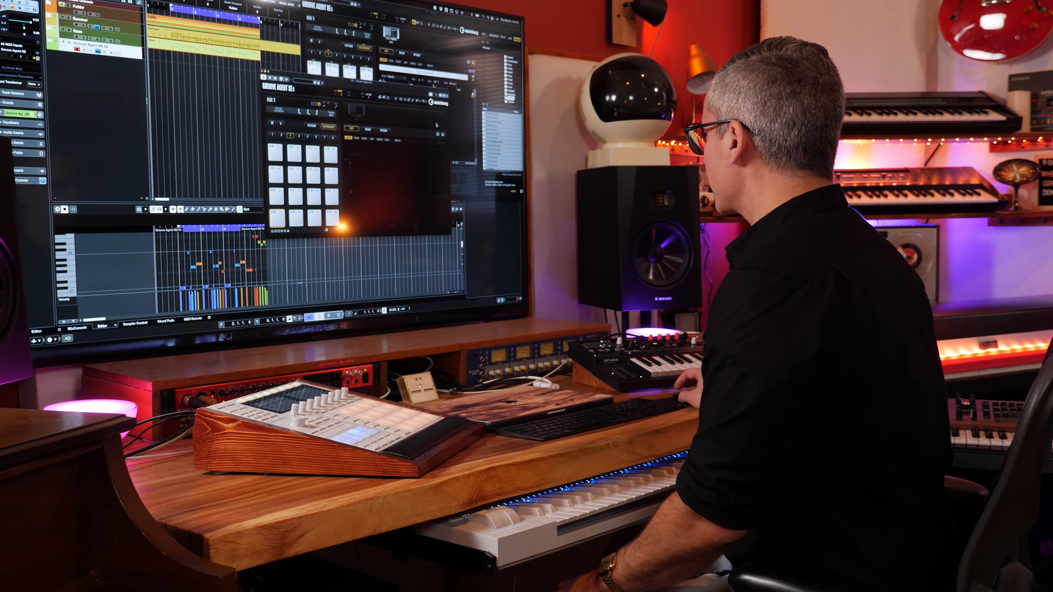
left_click(441, 134)
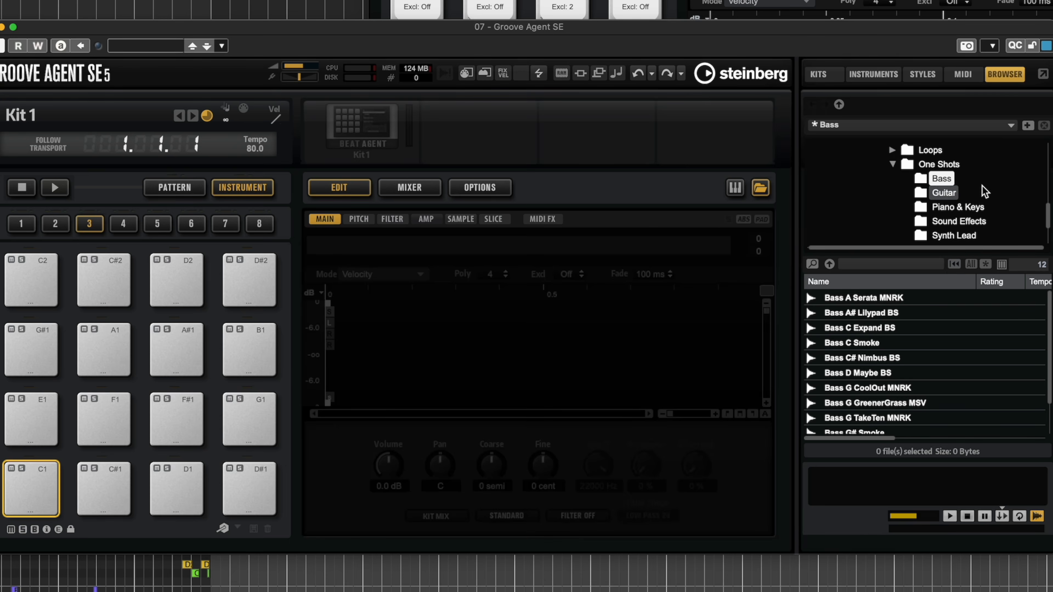
scroll(985, 192, "down", 1)
scroll(985, 191, "up", 6)
scroll(985, 191, "down", 2)
scroll(985, 204, "up", 3)
scroll(985, 204, "down", 6)
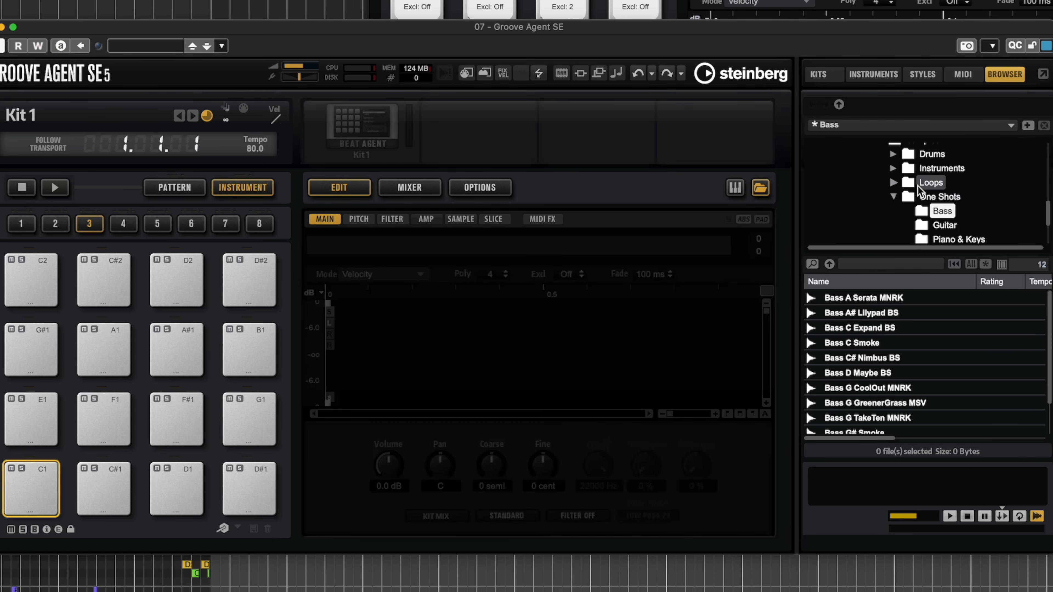
left_click(893, 184)
scroll(968, 203, "down", 1)
left_click(969, 202)
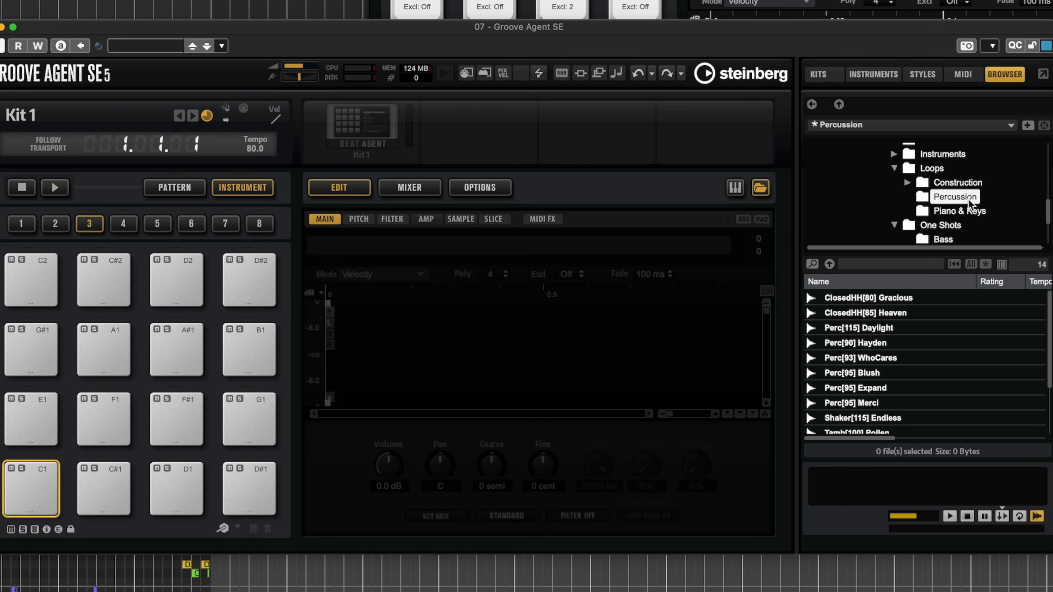
Step: Audition the first percussion loops, from ClosedHH[80] Gracious down to Perc[90] Hayden
scroll(917, 332, "down", 2)
scroll(917, 332, "up", 3)
left_click(888, 298)
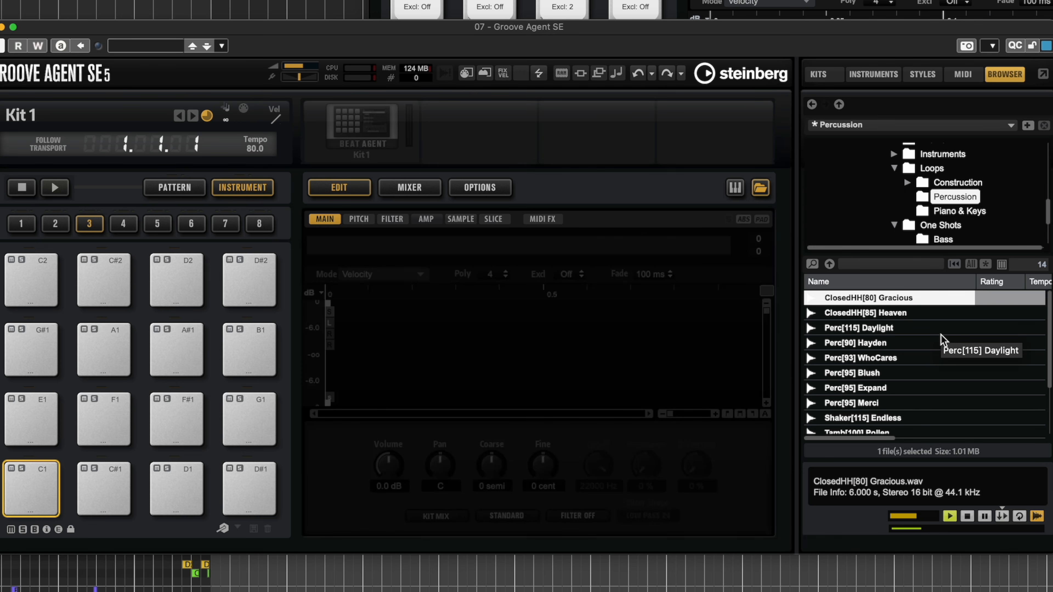
key("Down")
key("Down")
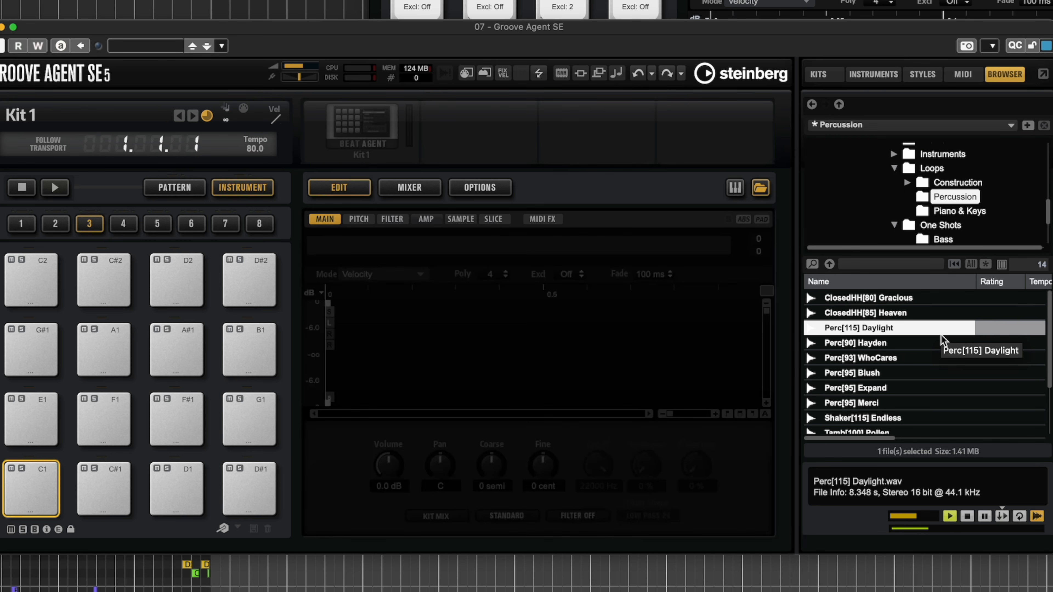
key("Down")
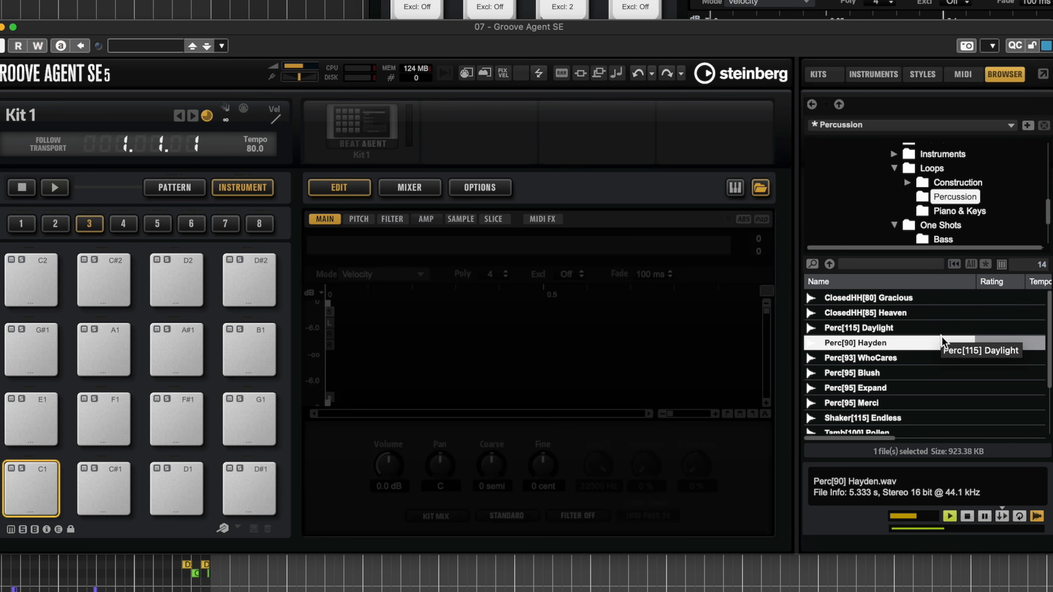
Step: Audition the remaining percussion loops upward from Tamb[95] GreenerGrass to Perc[95] Blush
scroll(942, 342, "down", 3)
left_click(902, 427)
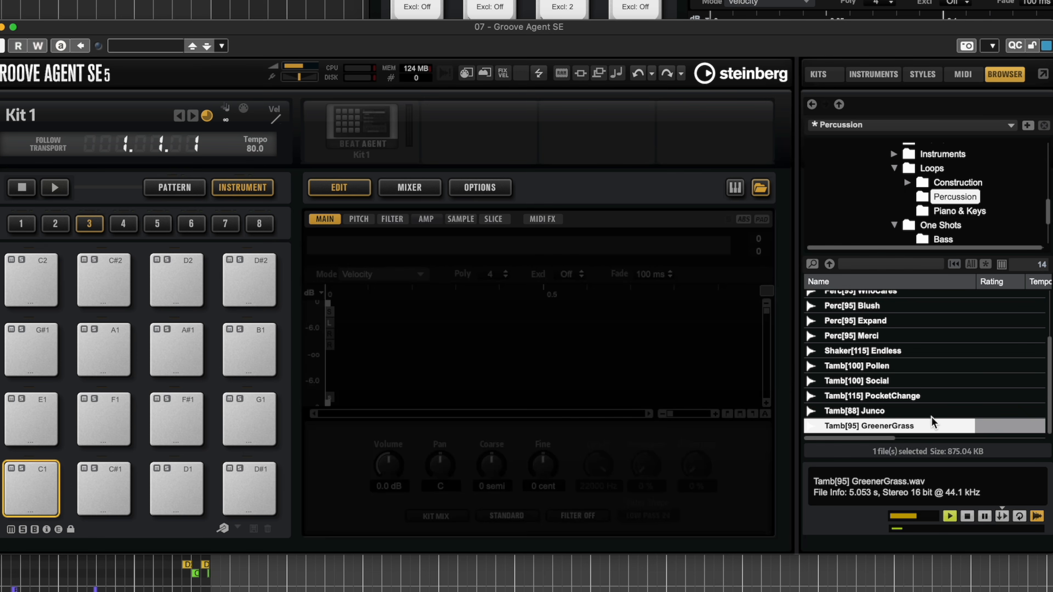
key("Up")
key("Up")
key("Up")
key("Up")
key("Up")
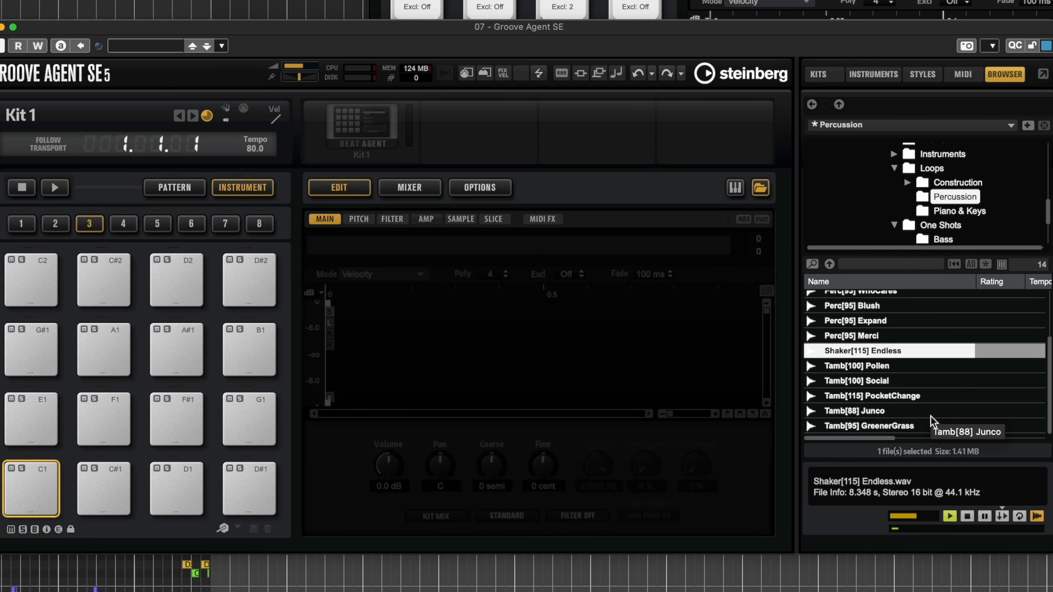
key("Up")
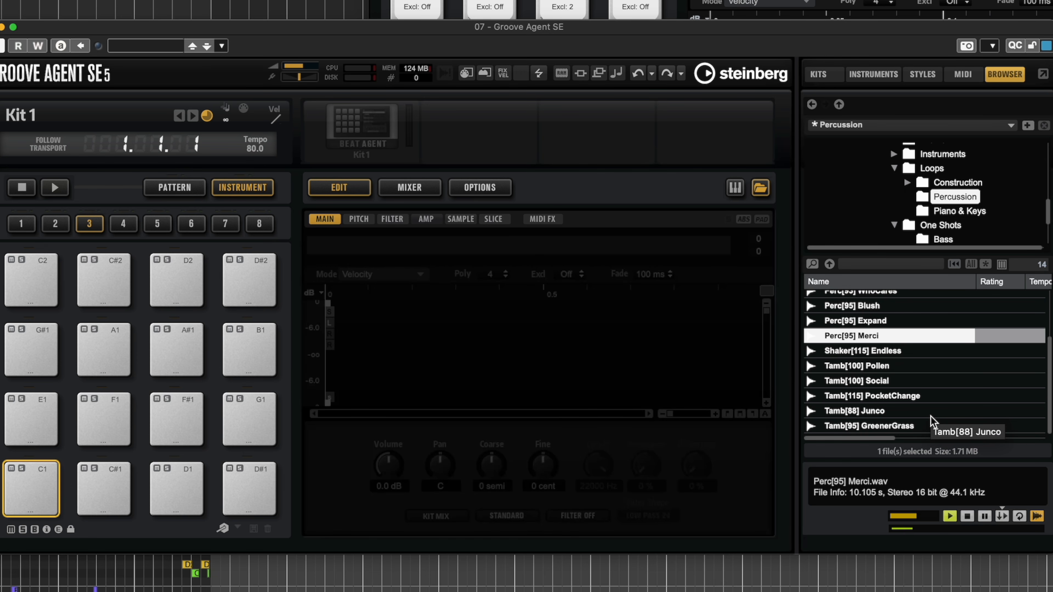
key("Up")
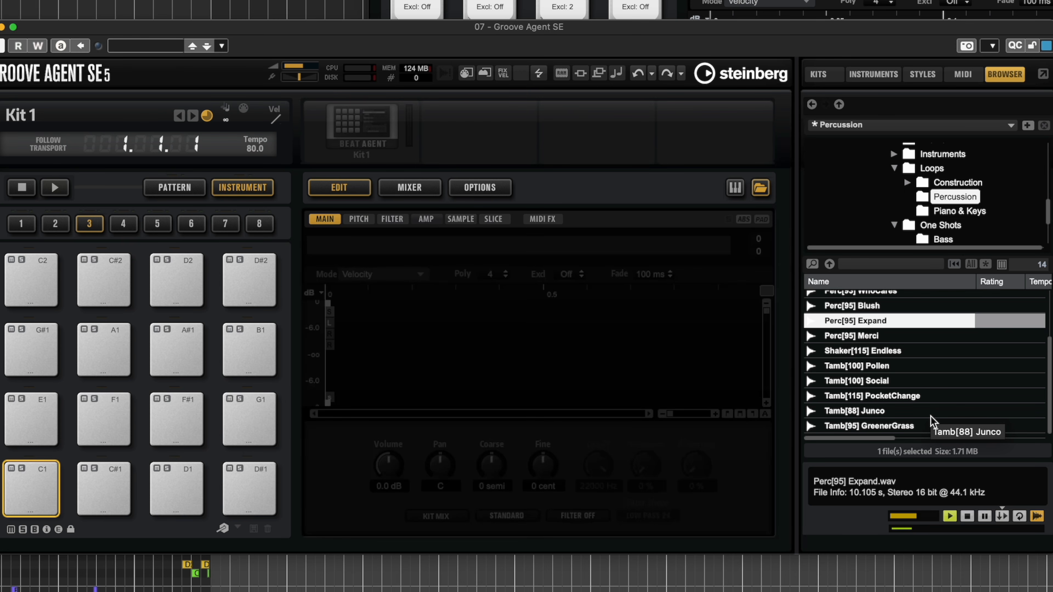
key("Up")
Step: Load the Perc[95] Blush loop onto pad C1 and create slices from it across the pads
scroll(978, 375, "up", 3)
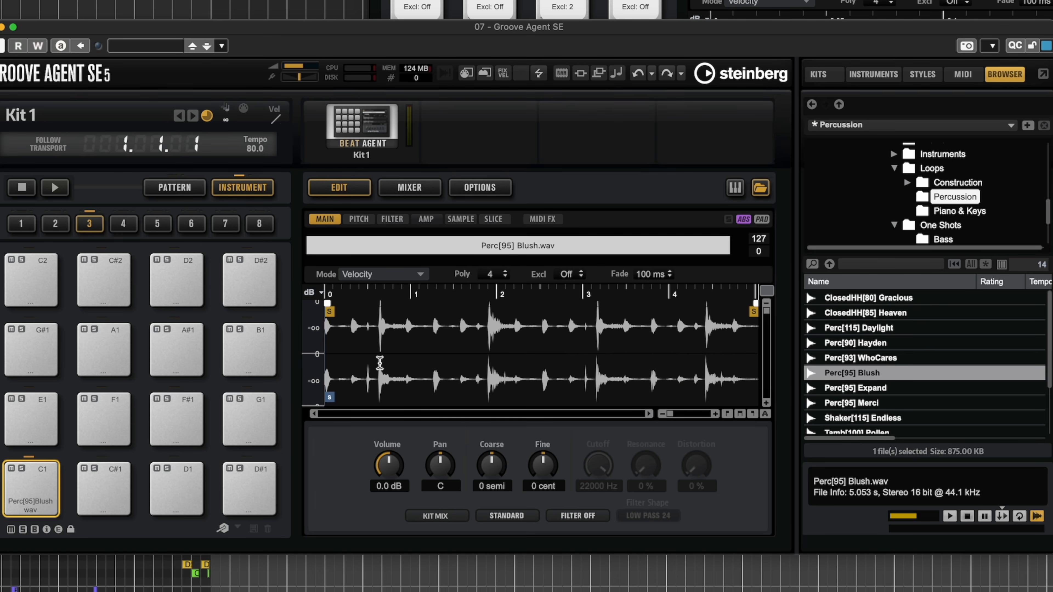
left_click(494, 220)
left_click(555, 518)
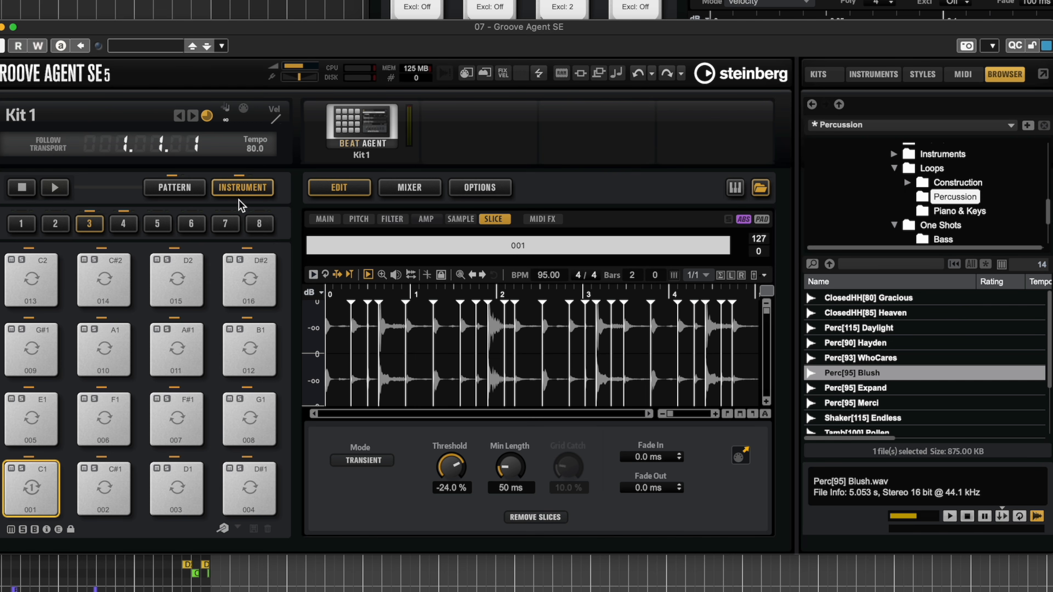
Step: Place the sliced loop's MIDI pattern at bar 1 of the Groove Agent SE 04 track and play it
left_click(186, 193)
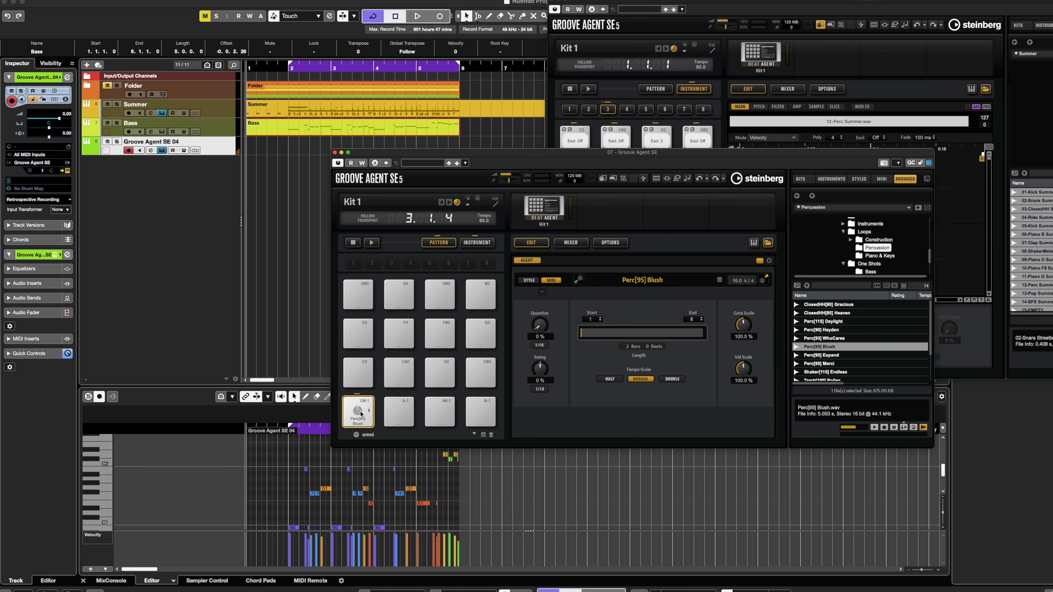
left_click_drag(358, 411, 254, 152)
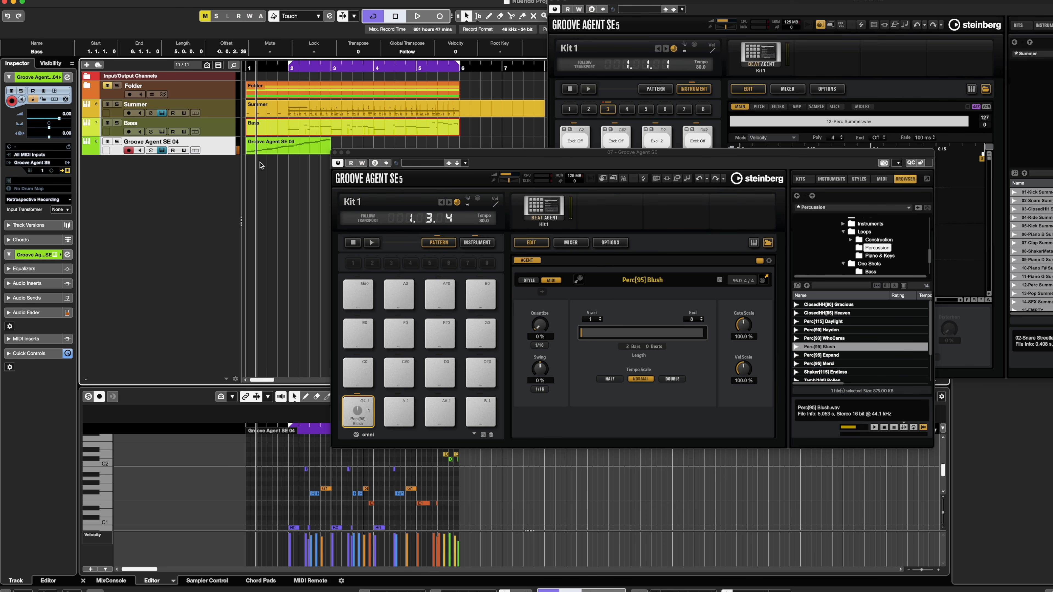
key("space")
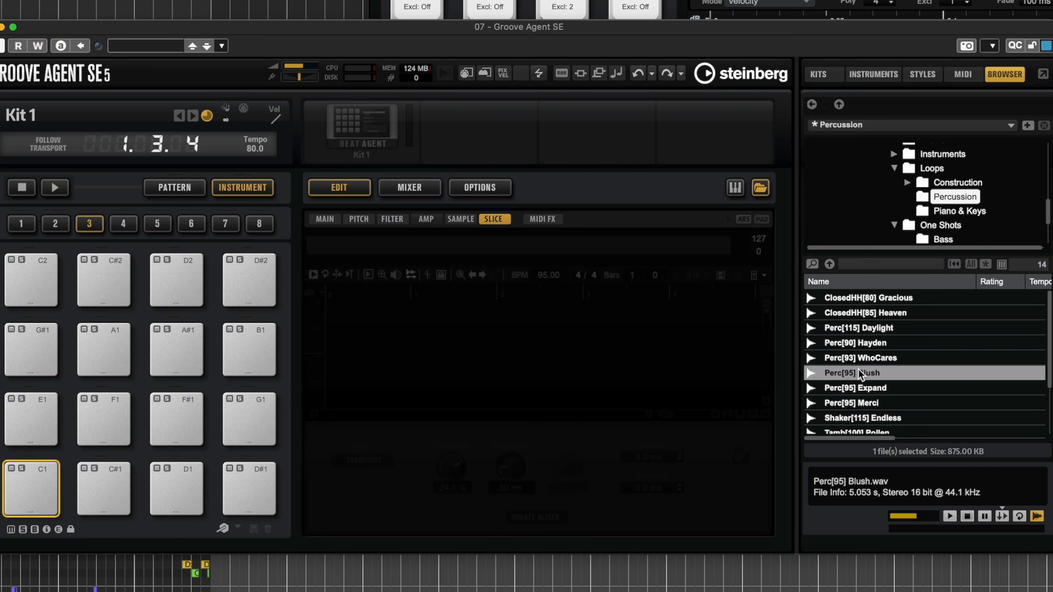
Step: Load Perc[95] Blush onto the empty C1 pad and set AudioWarp to Solo with Sync set to Tempo
left_click_drag(850, 372, 33, 493)
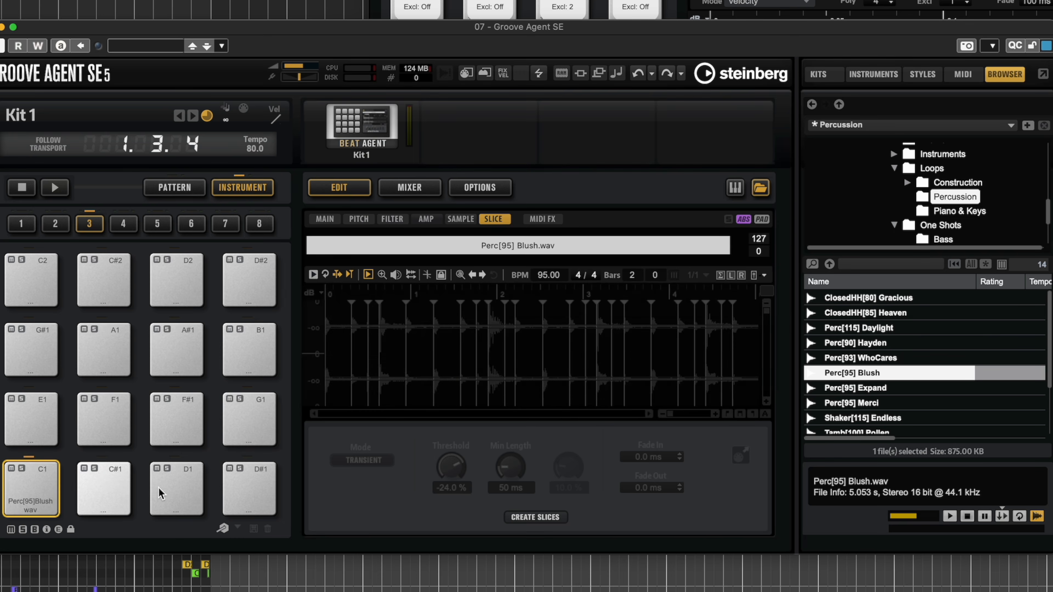
left_click(358, 219)
left_click(459, 220)
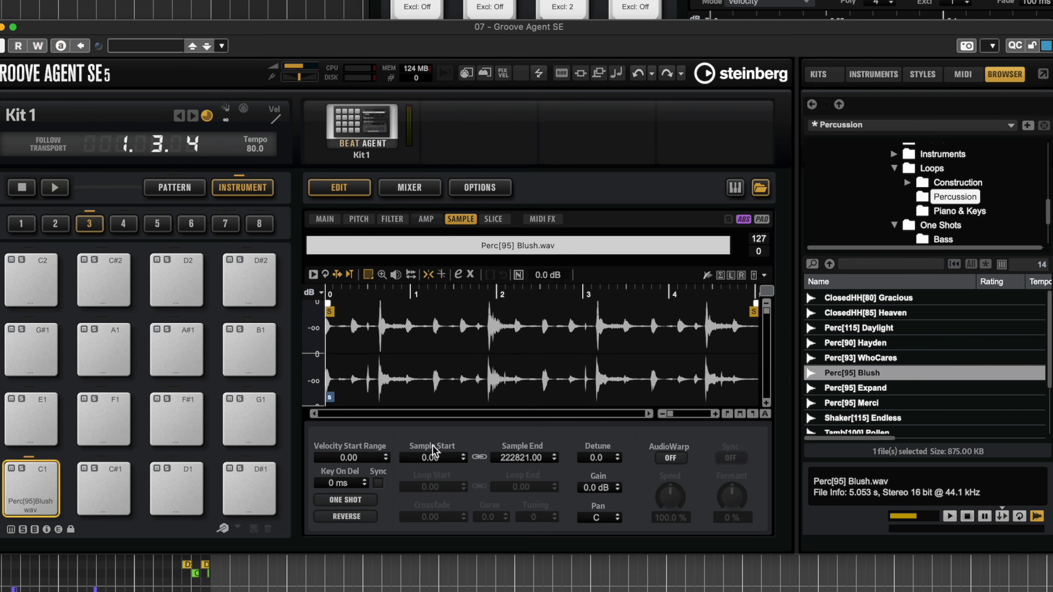
left_click(669, 458)
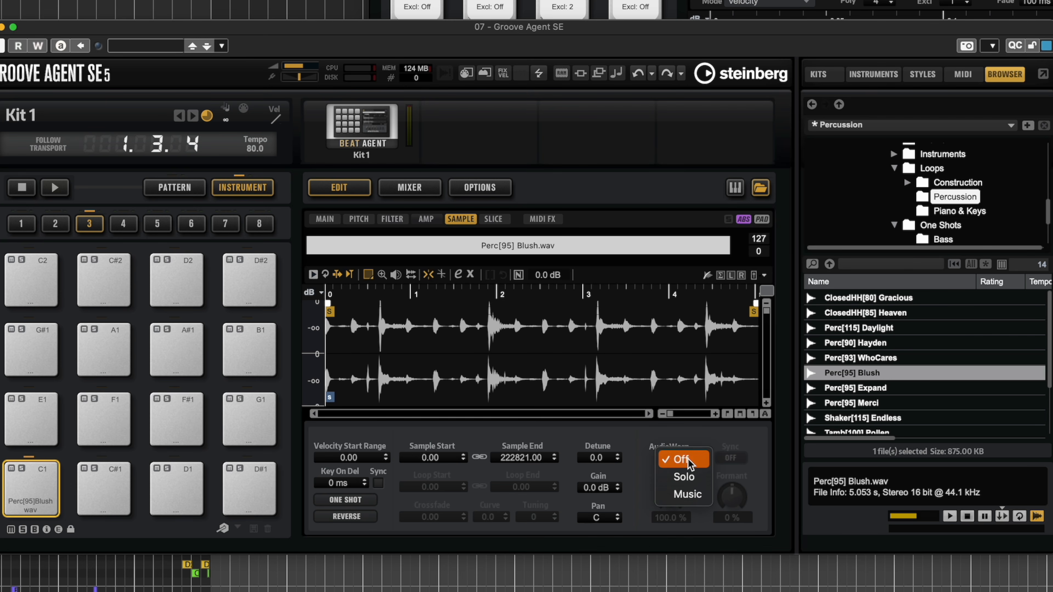
left_click(696, 478)
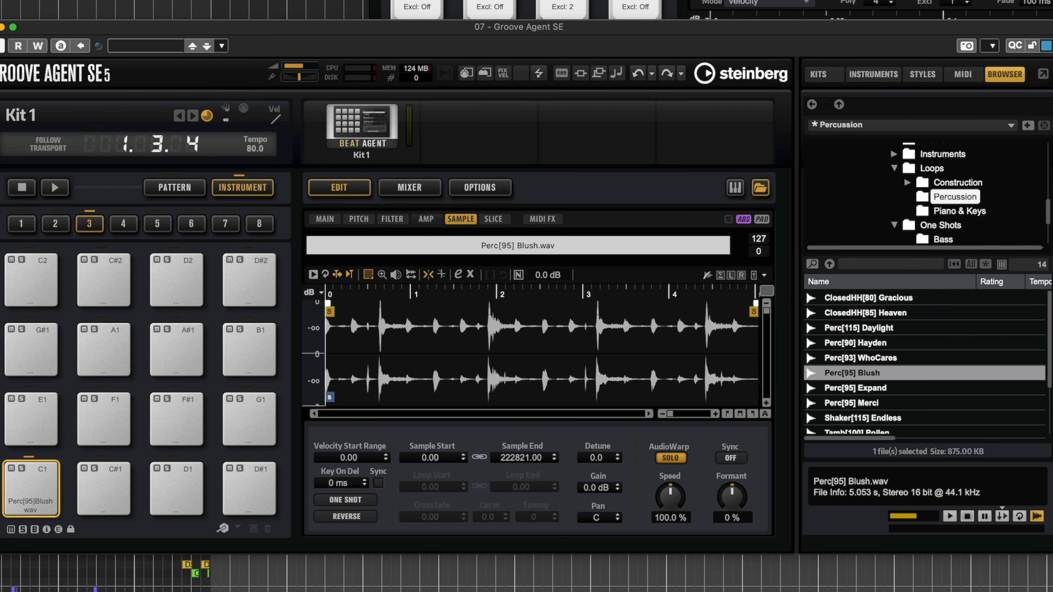
left_click(732, 458)
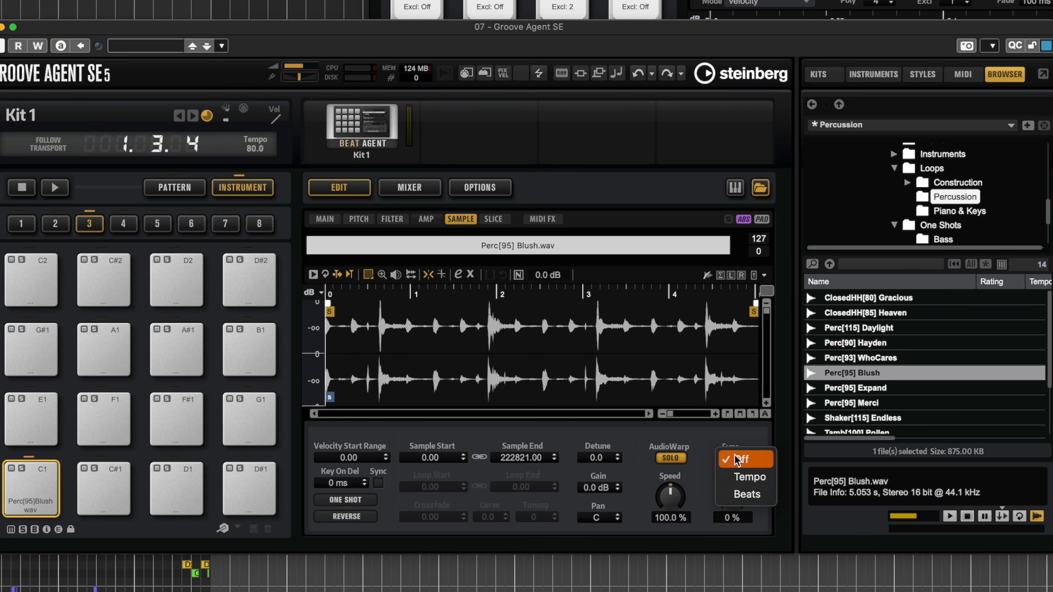
left_click(746, 477)
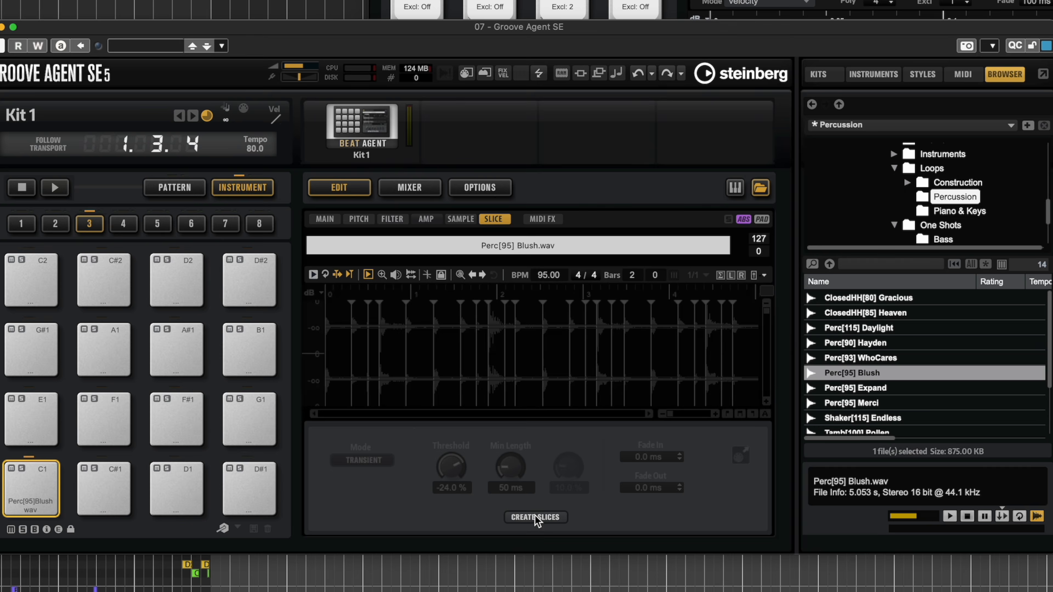
Step: Create slices from Perc[95] Blush and place its MIDI pattern at bar 2 of the Groove Agent SE 04 track
left_click(535, 517)
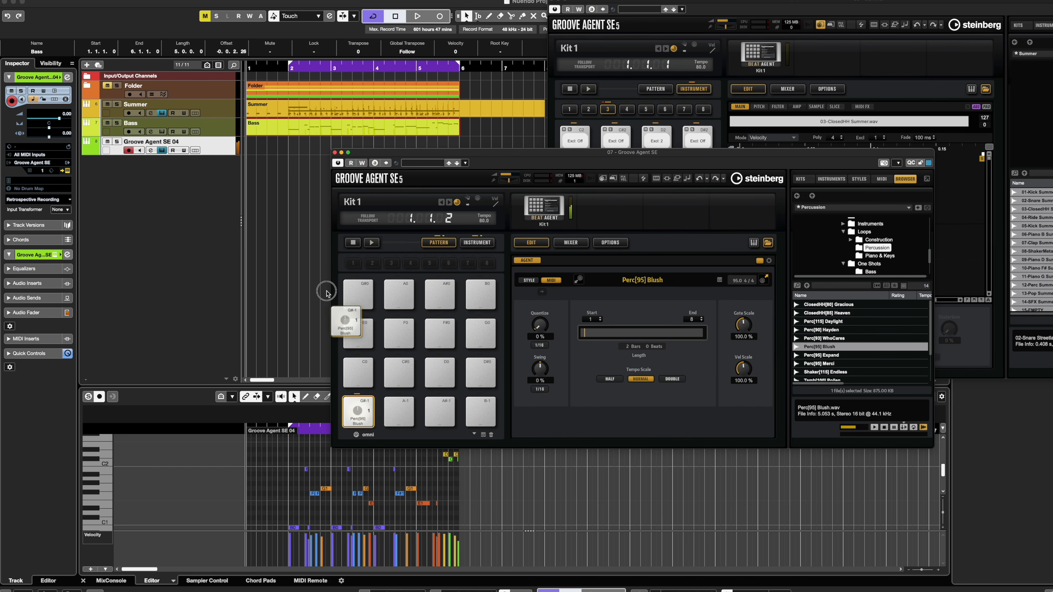
left_click_drag(327, 291, 298, 145)
left_click_drag(372, 153, 454, 170)
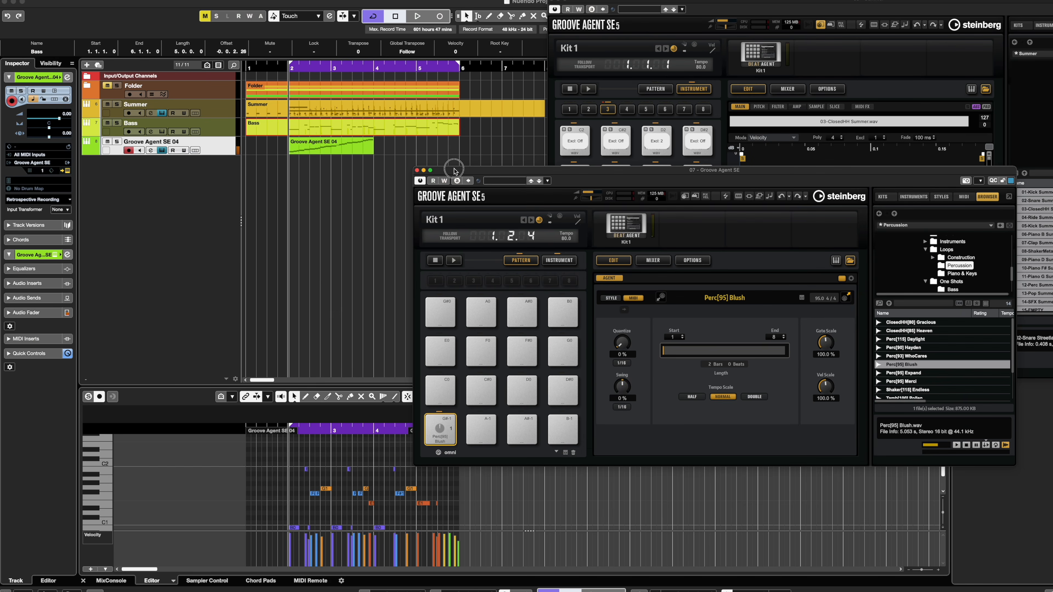
Step: Solo the Groove Agent SE 04 track and play back the sliced percussion pattern
left_click(118, 143)
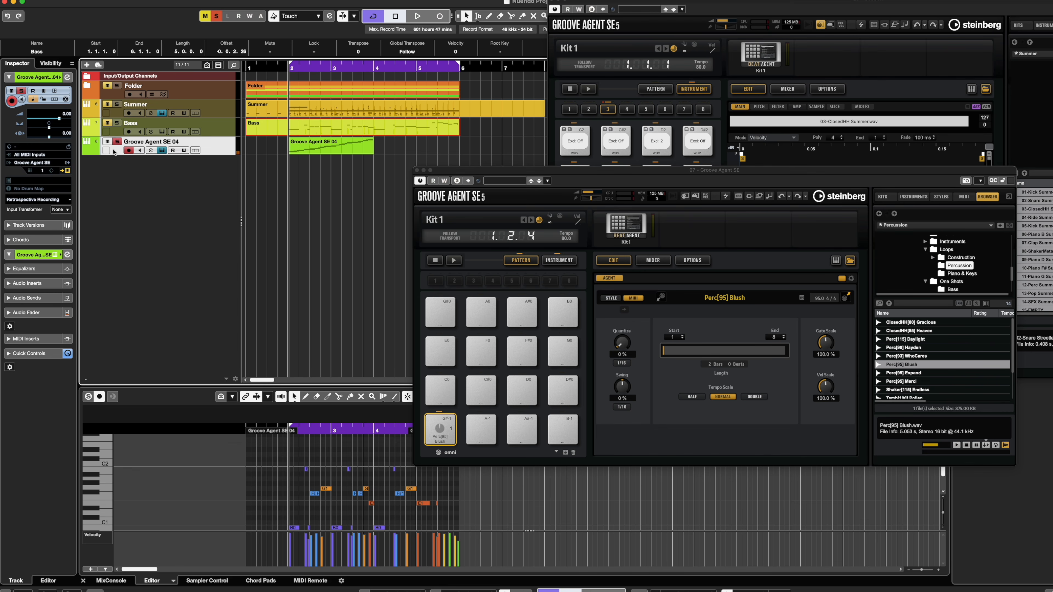
key("space")
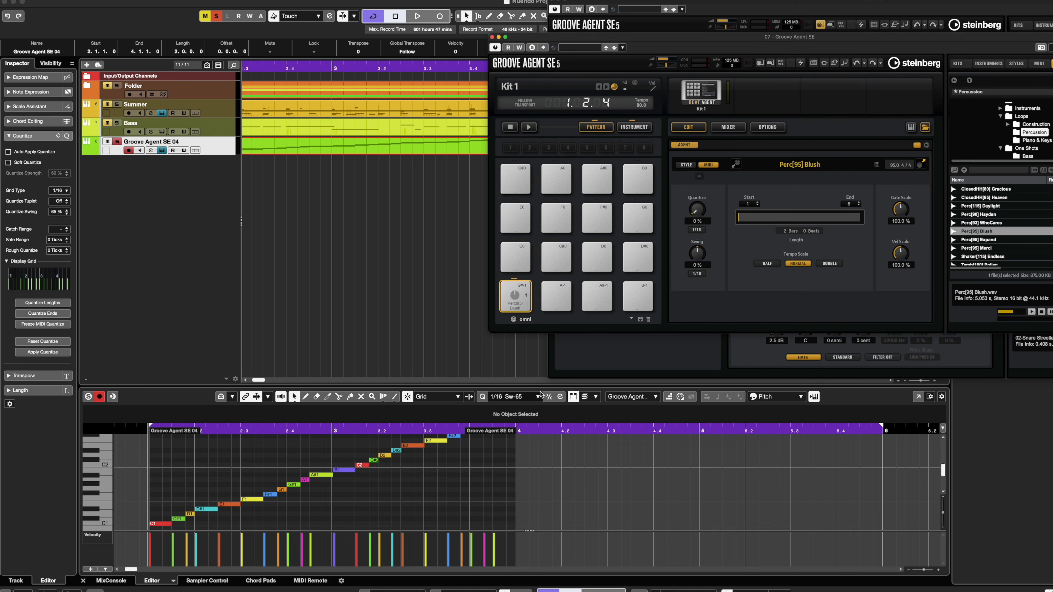
Step: Try the 1/16 quantize preset on the percussion pattern and settle on 1/16 Sw-70
left_click(524, 399)
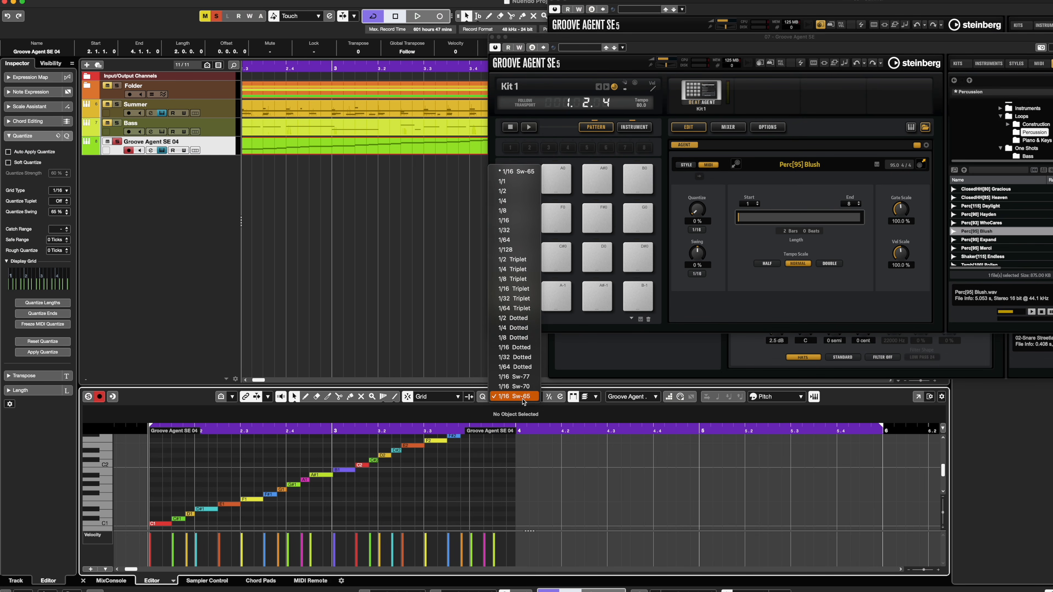
left_click(521, 224)
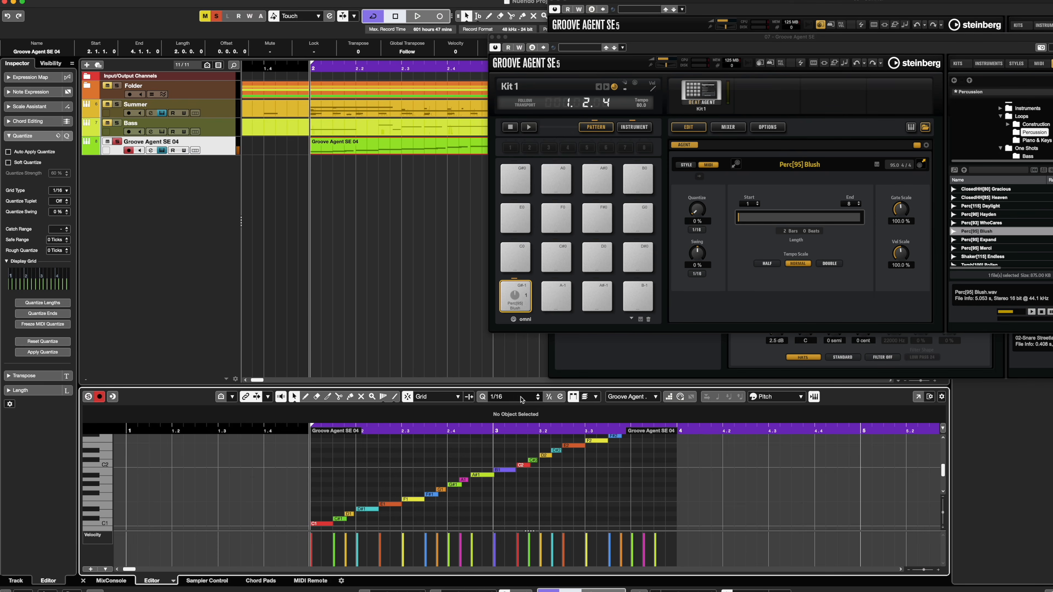
left_click(513, 397)
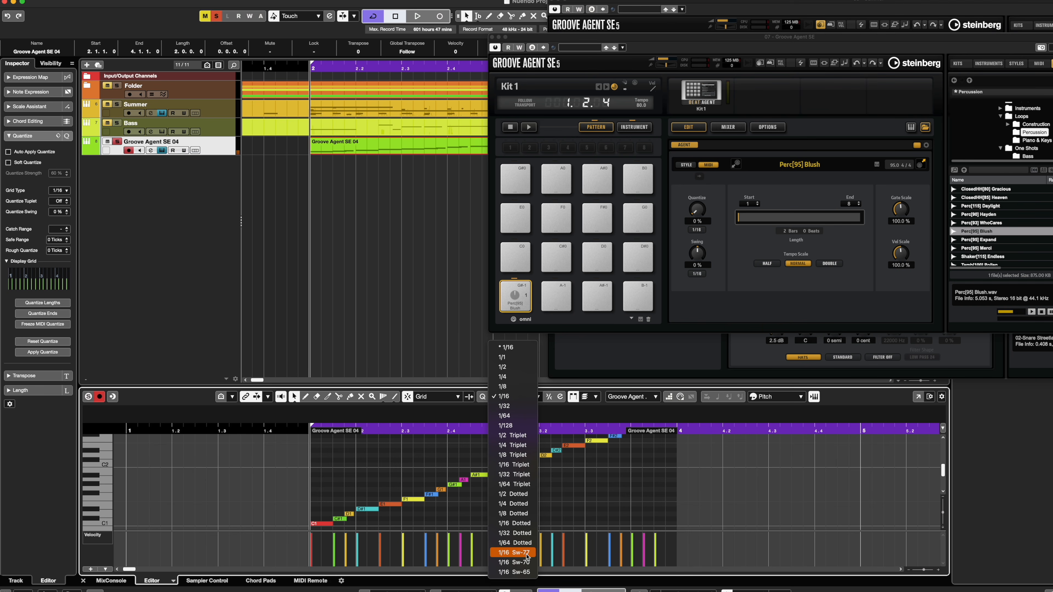
left_click(515, 562)
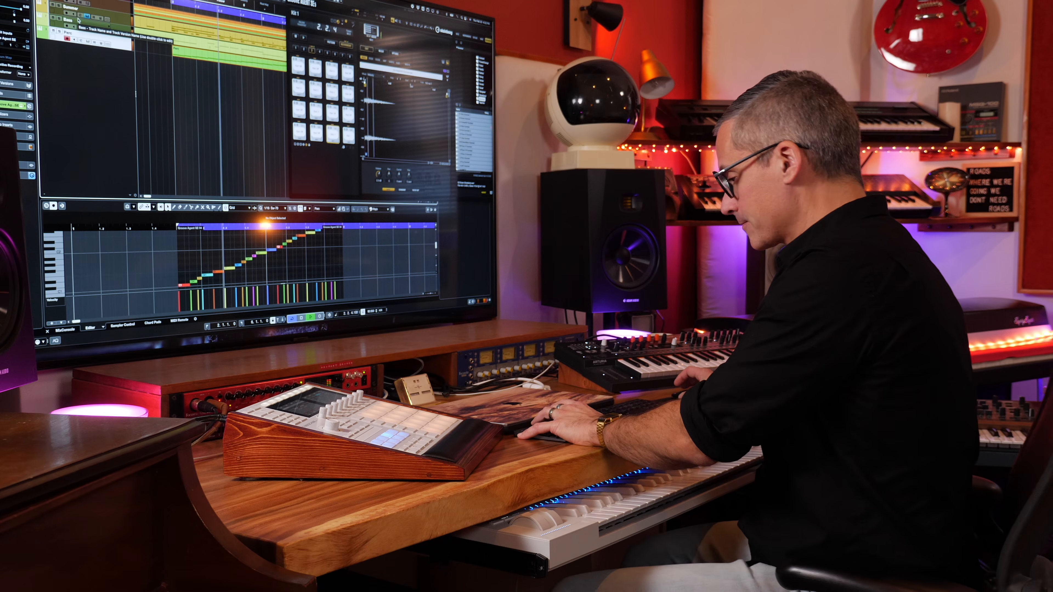
Step: Open the MixConsole to view the mixer channels
key("F3")
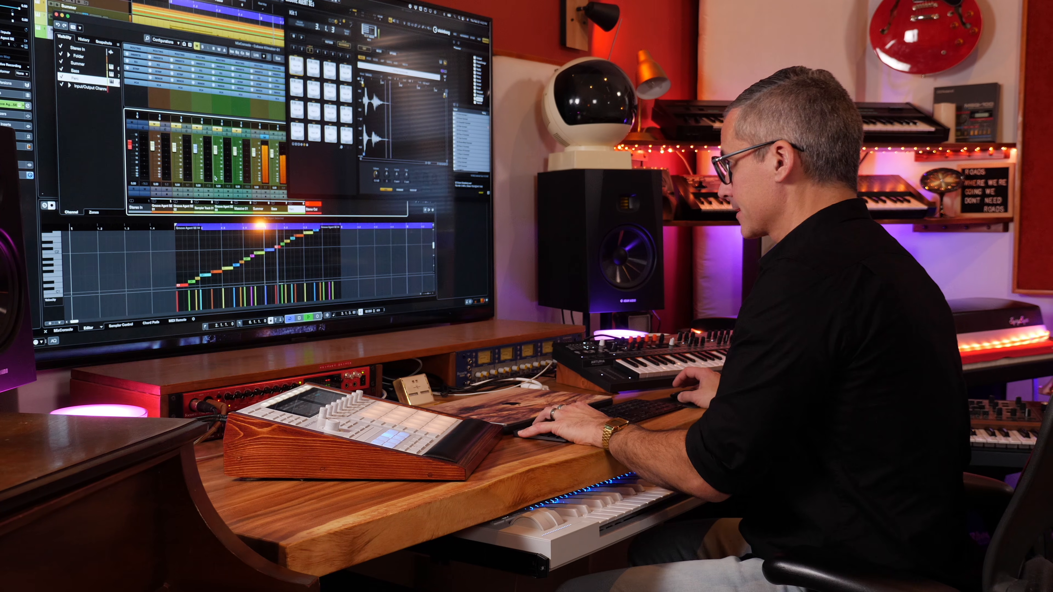
left_click_drag(231, 40, 212, 123)
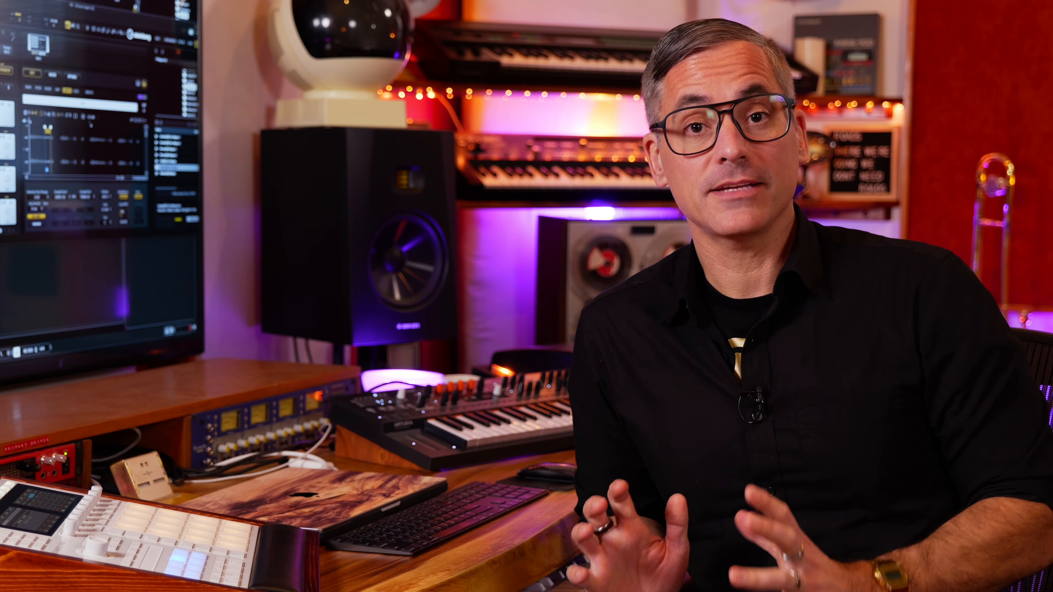